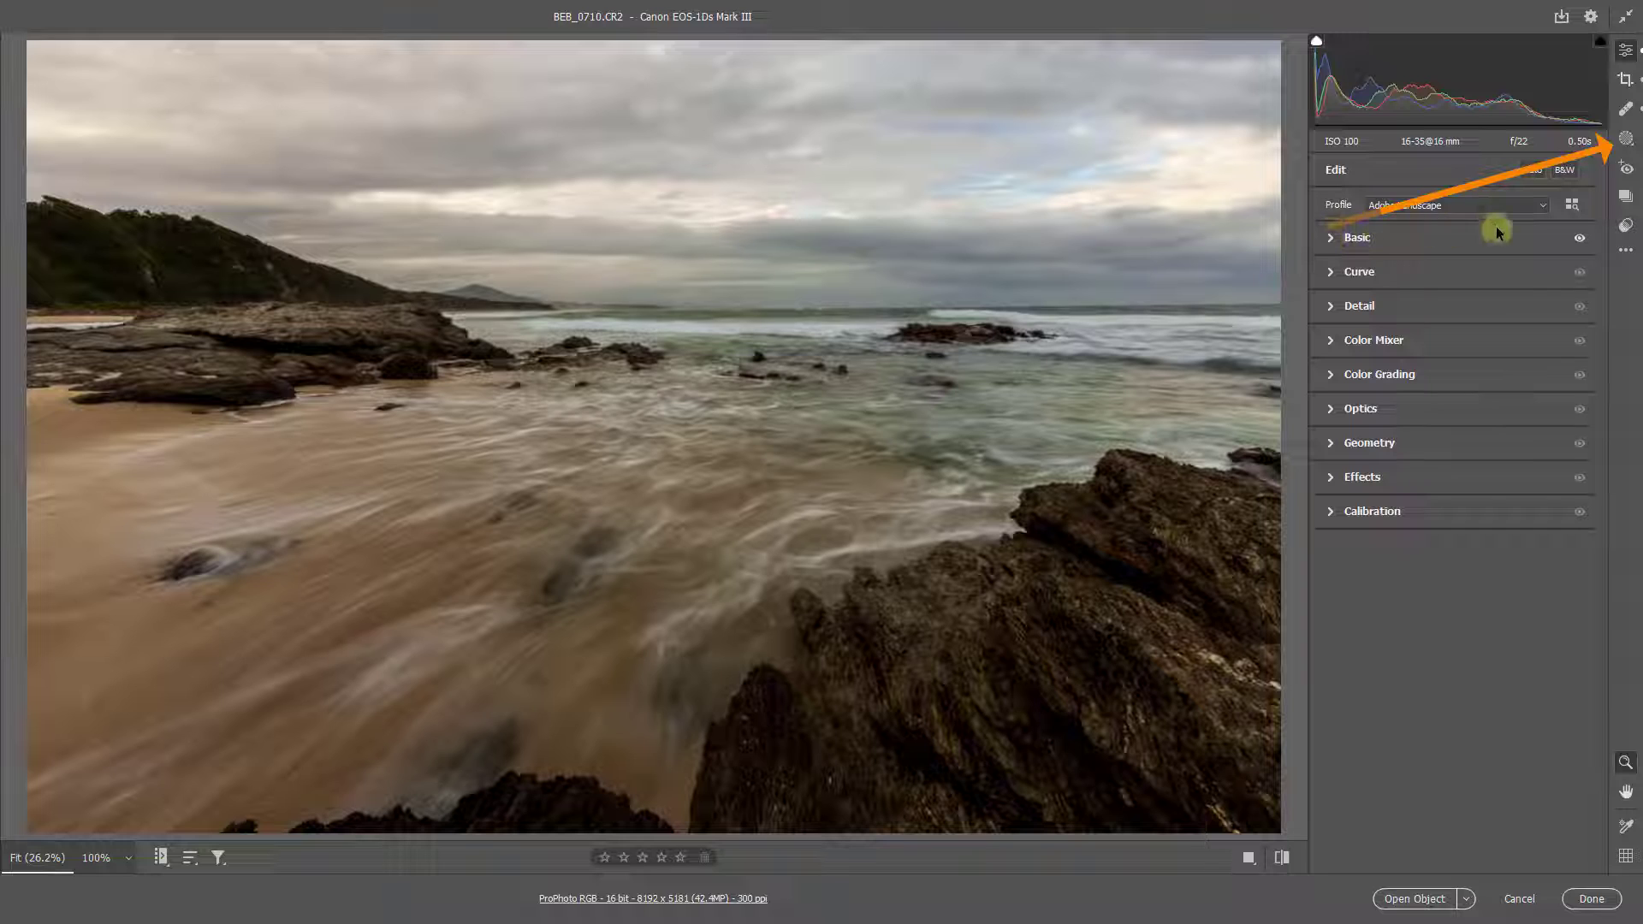
Create a linear gradient mask that fades upward from the photo's lower edge into the sky.
click(1625, 139)
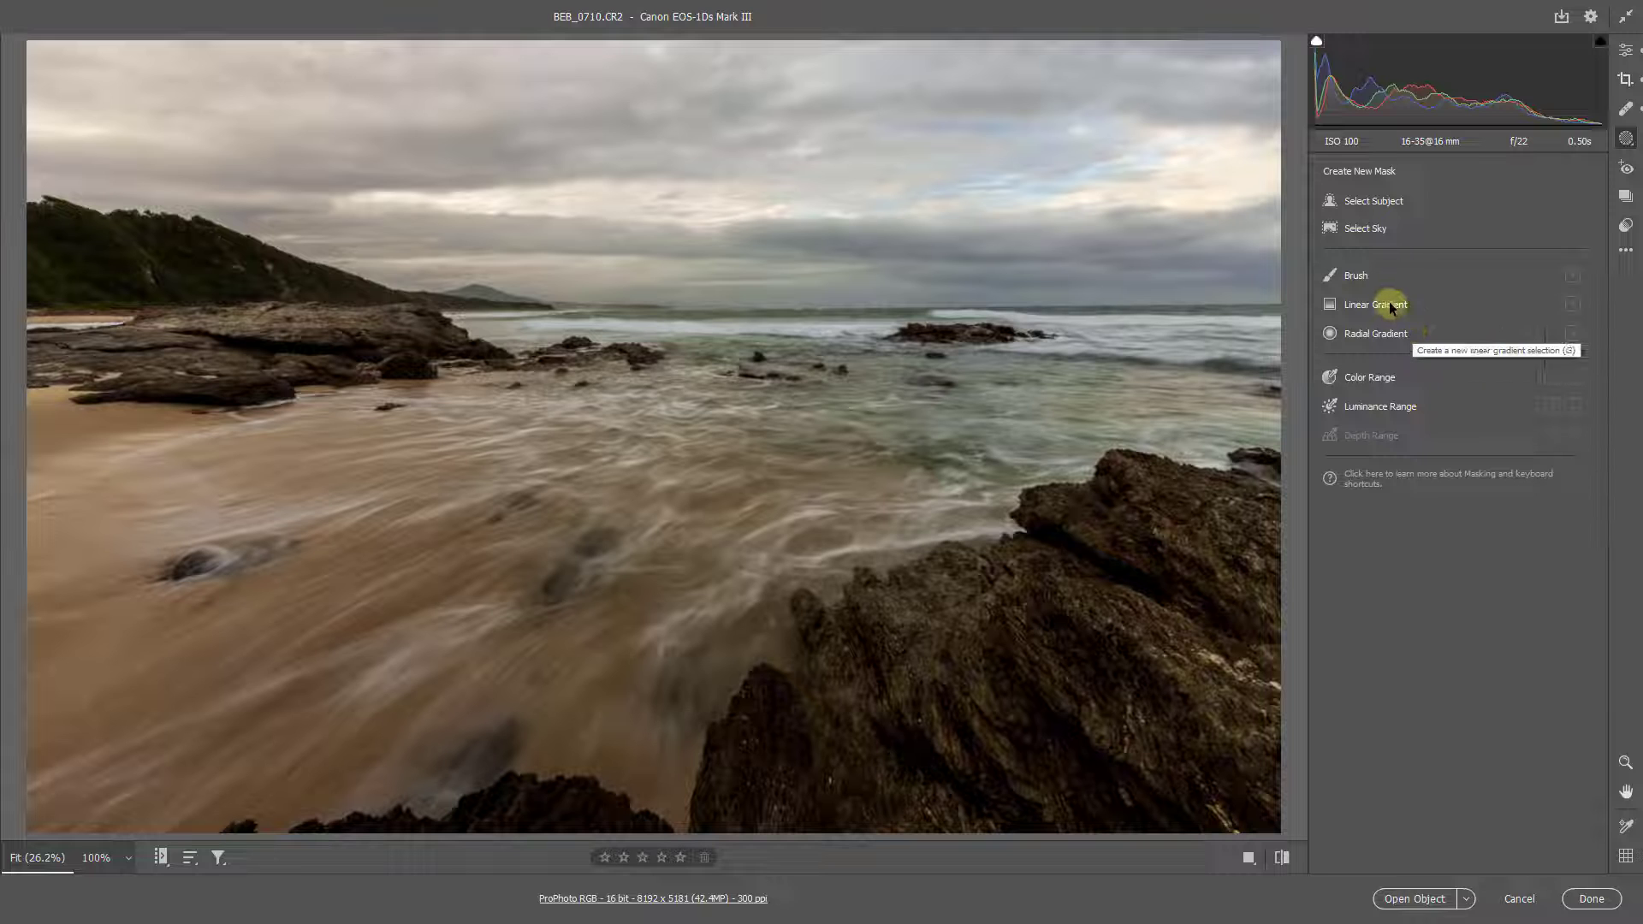
click(1345, 306)
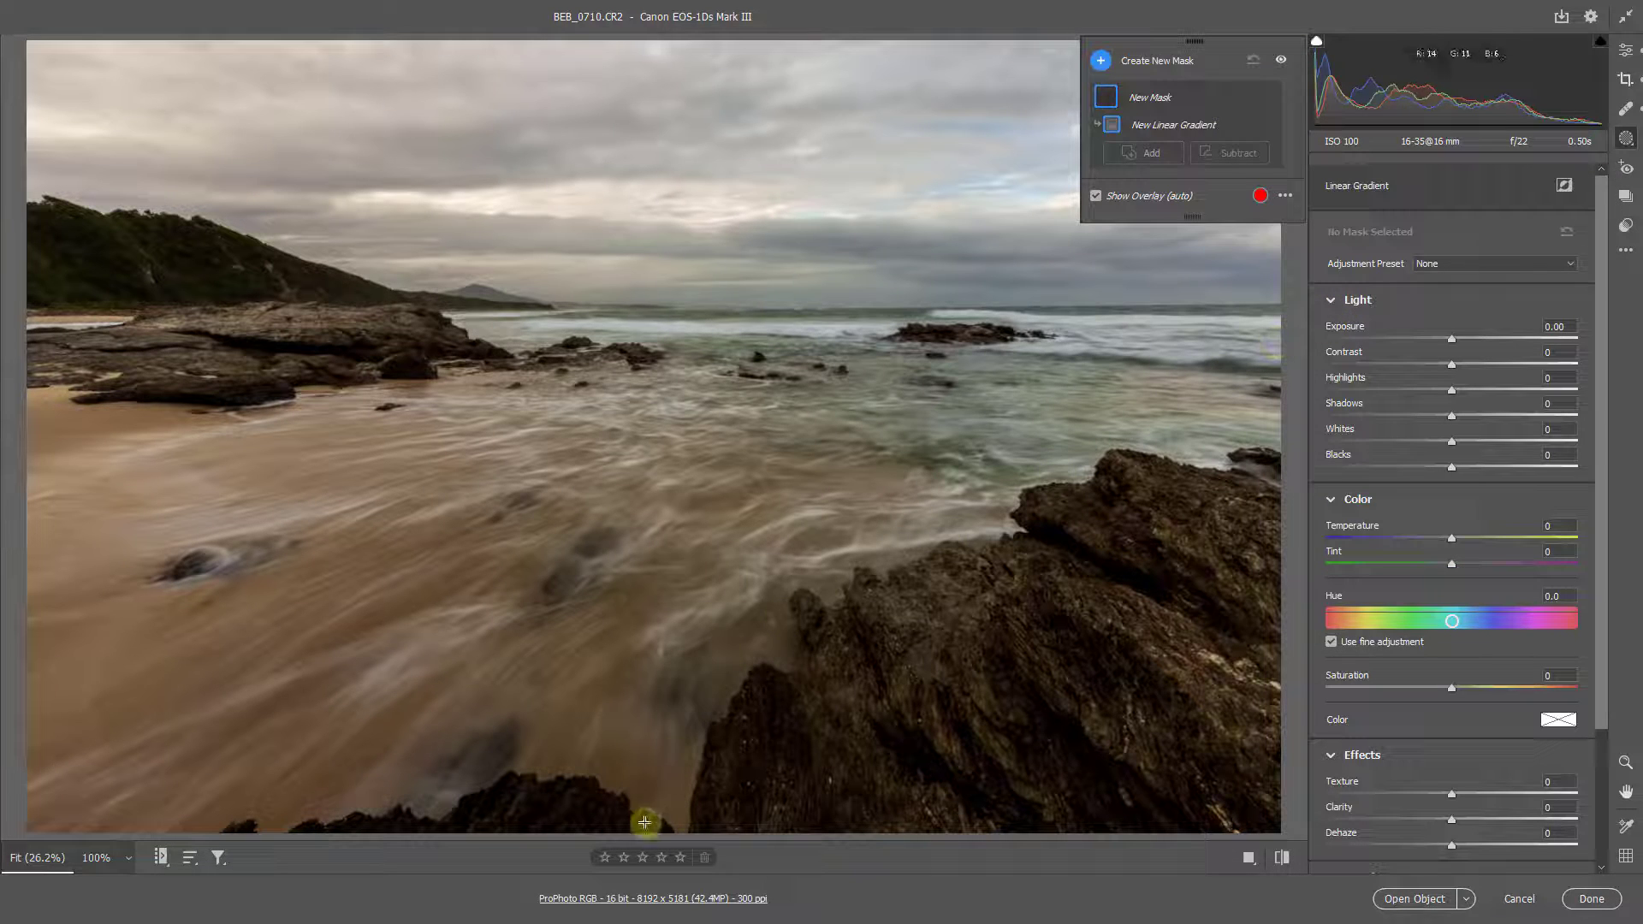
drag(639, 836, 641, 173)
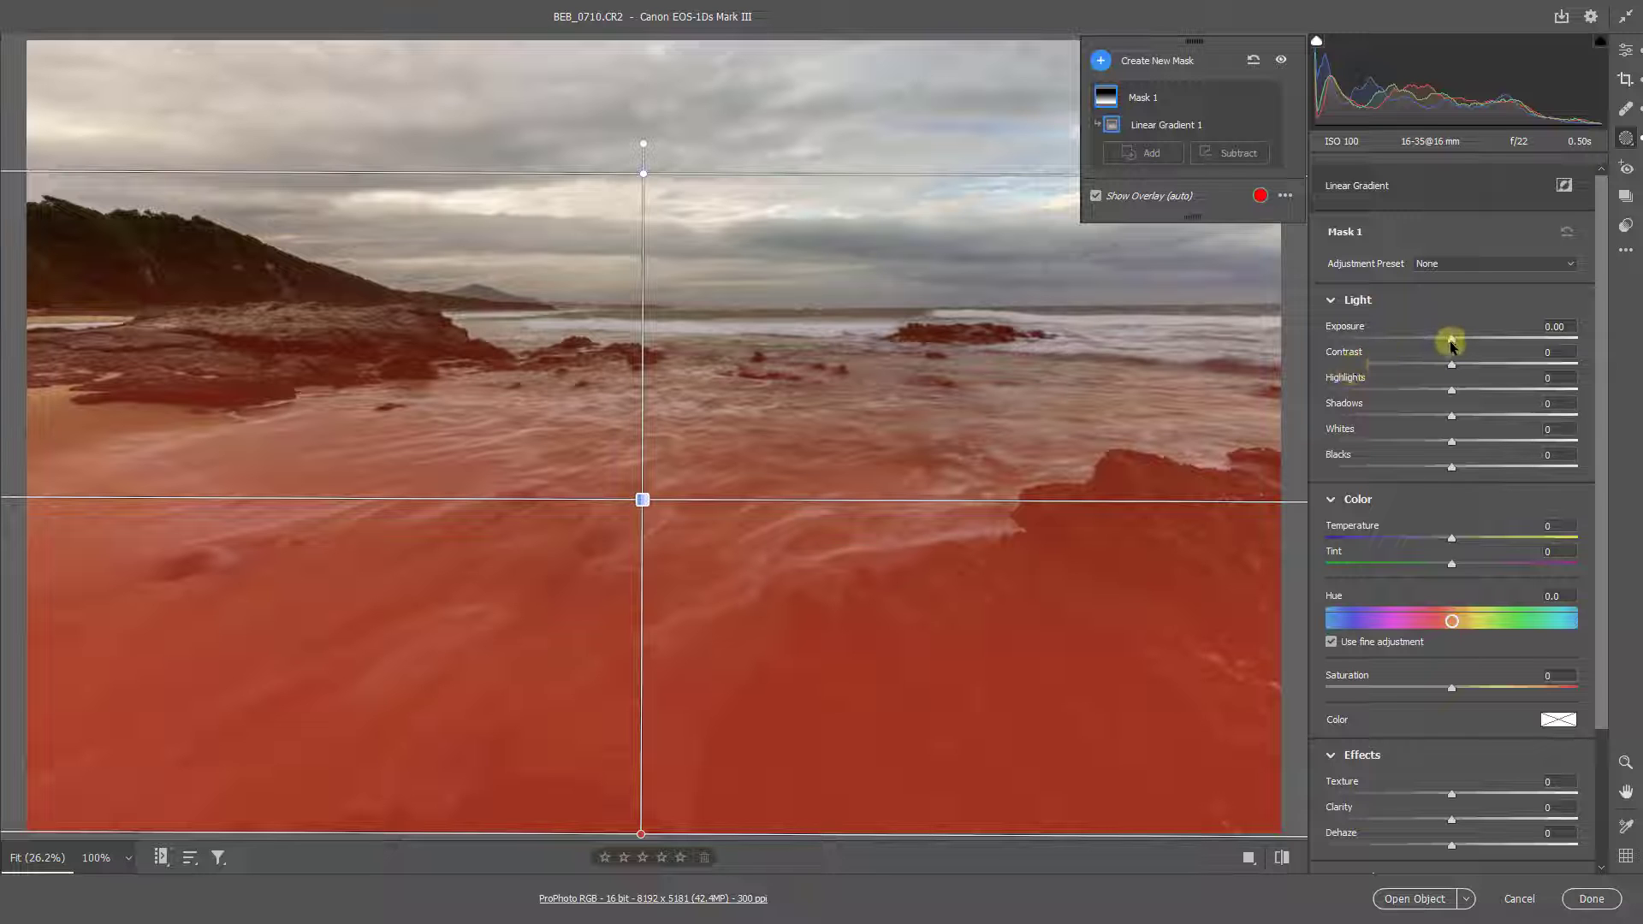
Set the gradient mask's Exposure to -0.55, Whites to +34 and Blacks to -28.
drag(1451, 343, 1427, 342)
mouse_move(1424, 470)
mouse_down()
mouse_move(1500, 445)
mouse_move(1417, 467)
mouse_up()
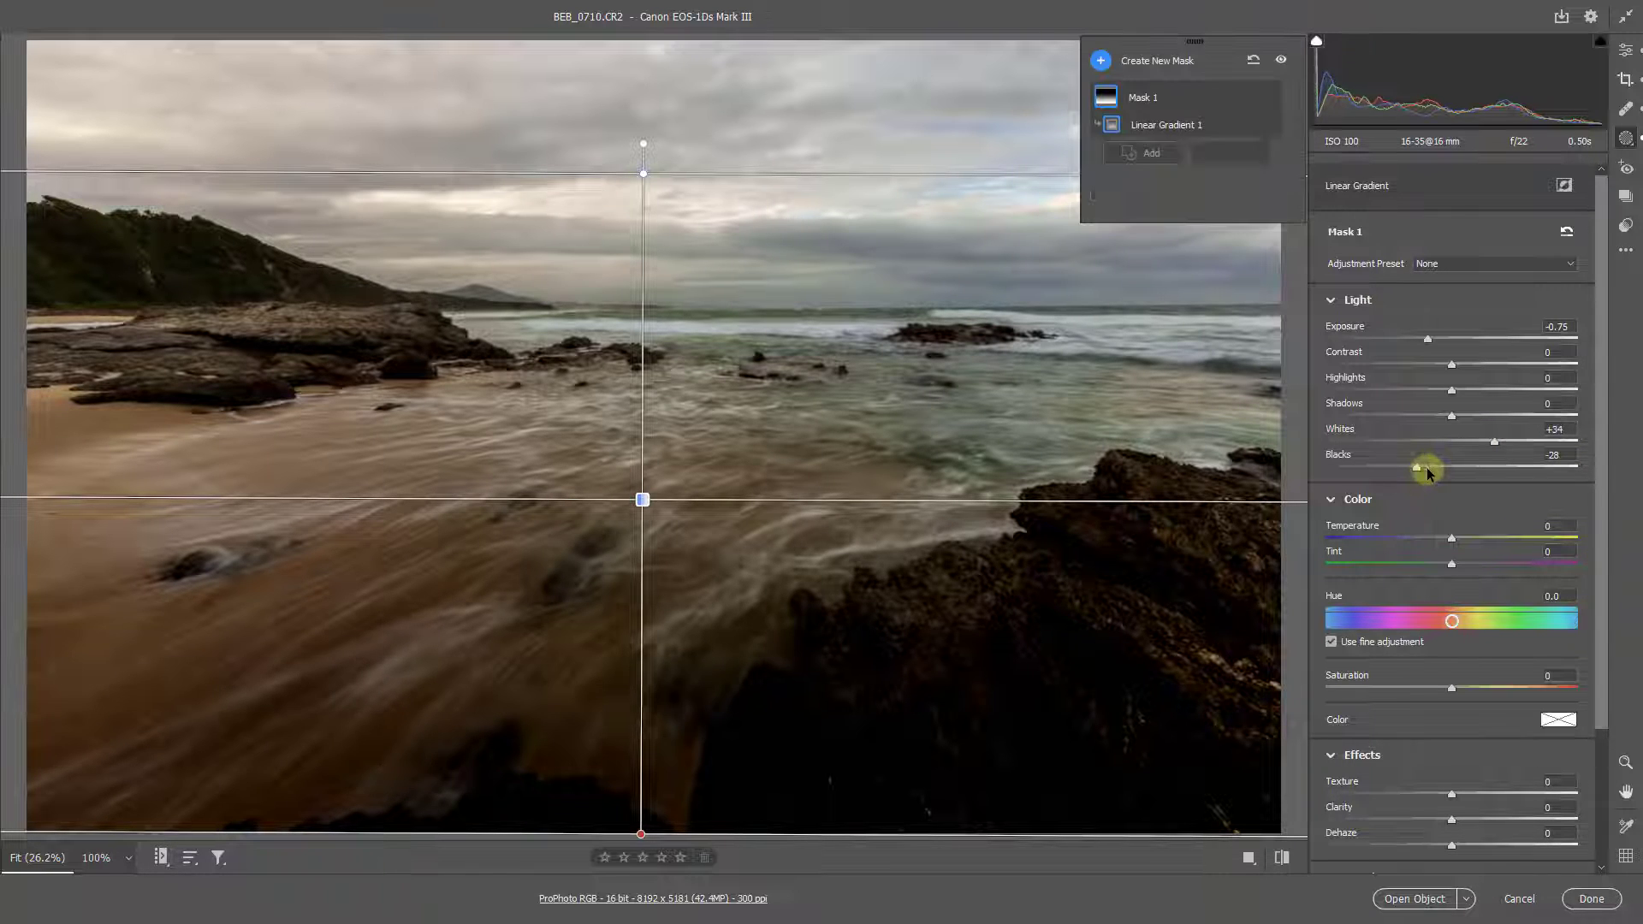
drag(1427, 341, 1435, 342)
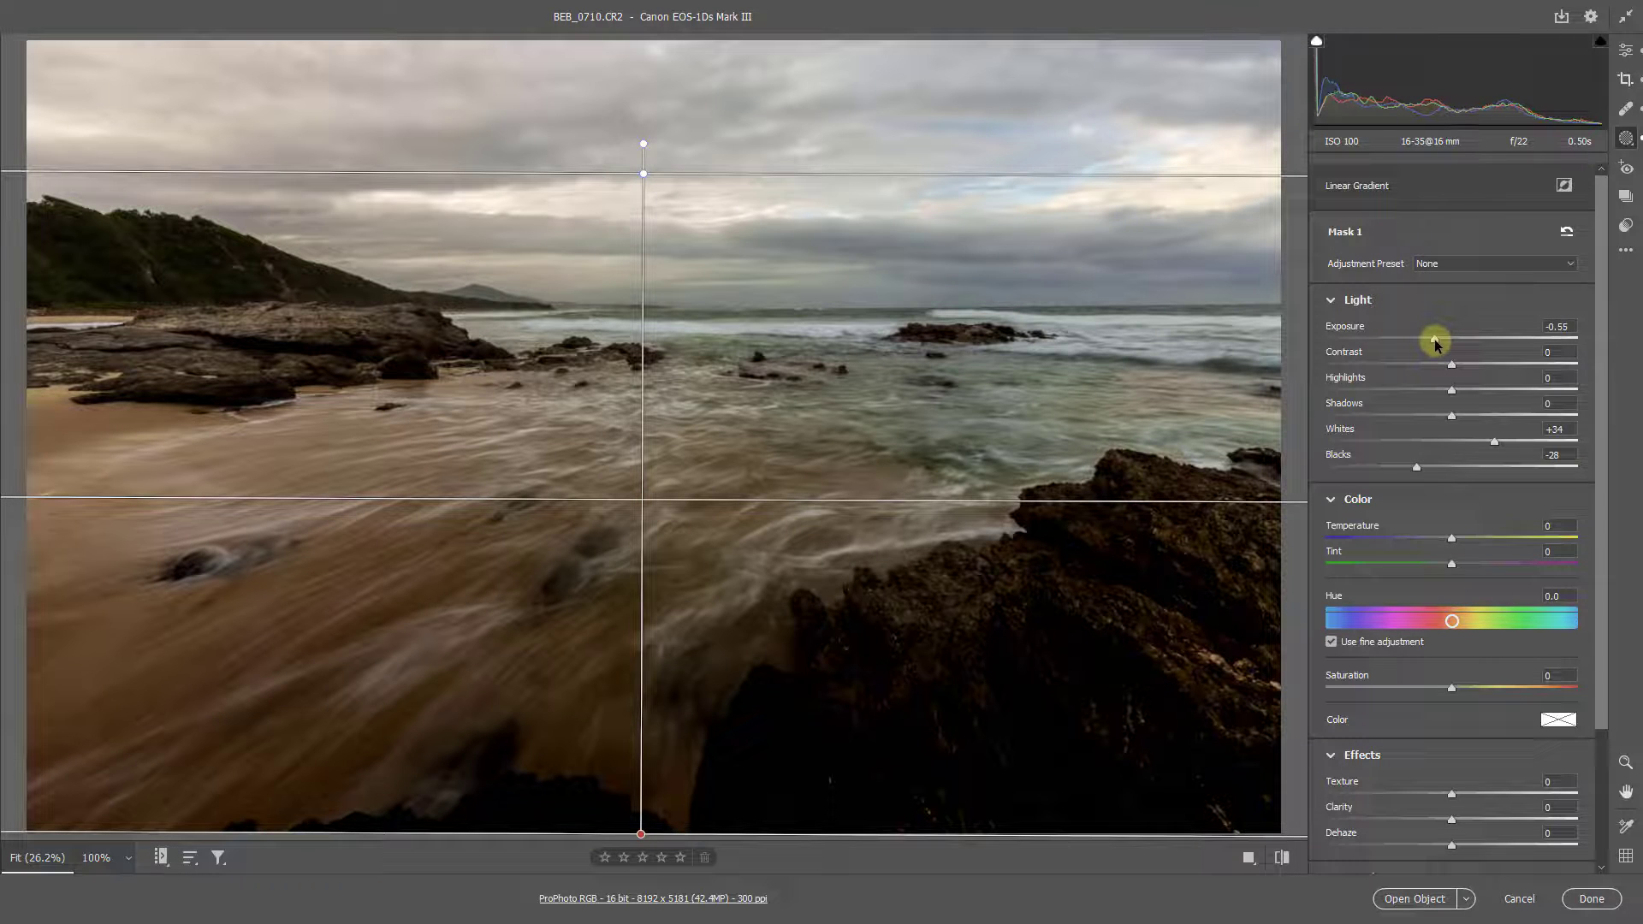
drag(1438, 344, 1434, 344)
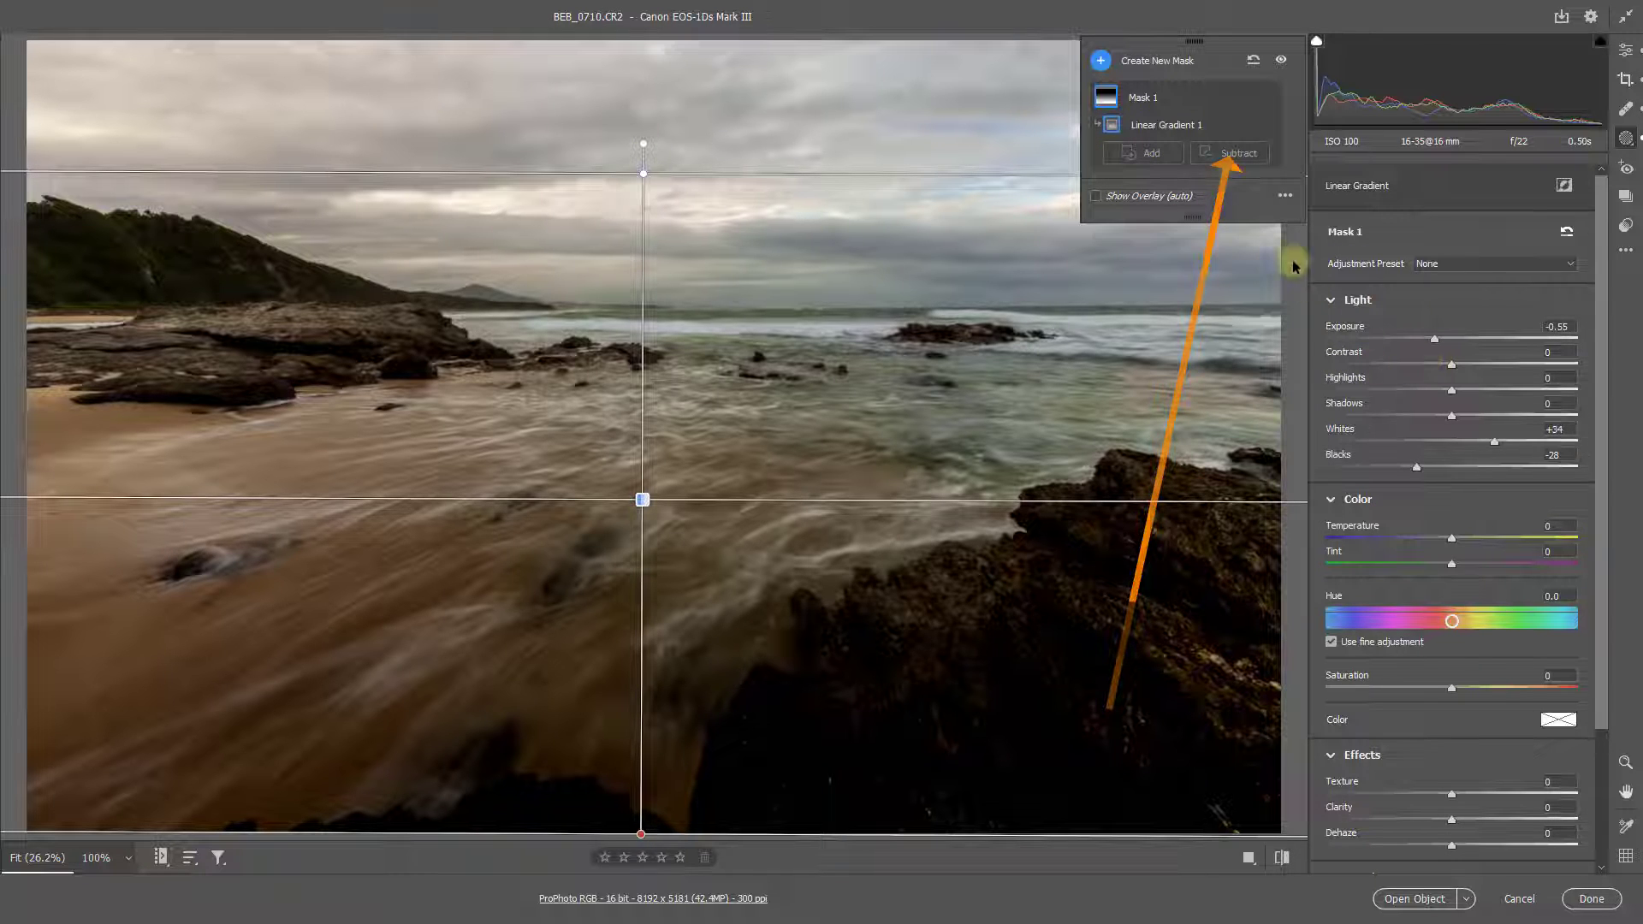
Subtract the dark foreground rocks from Mask 1 using a brush with size 9 and flow 10.
click(1229, 154)
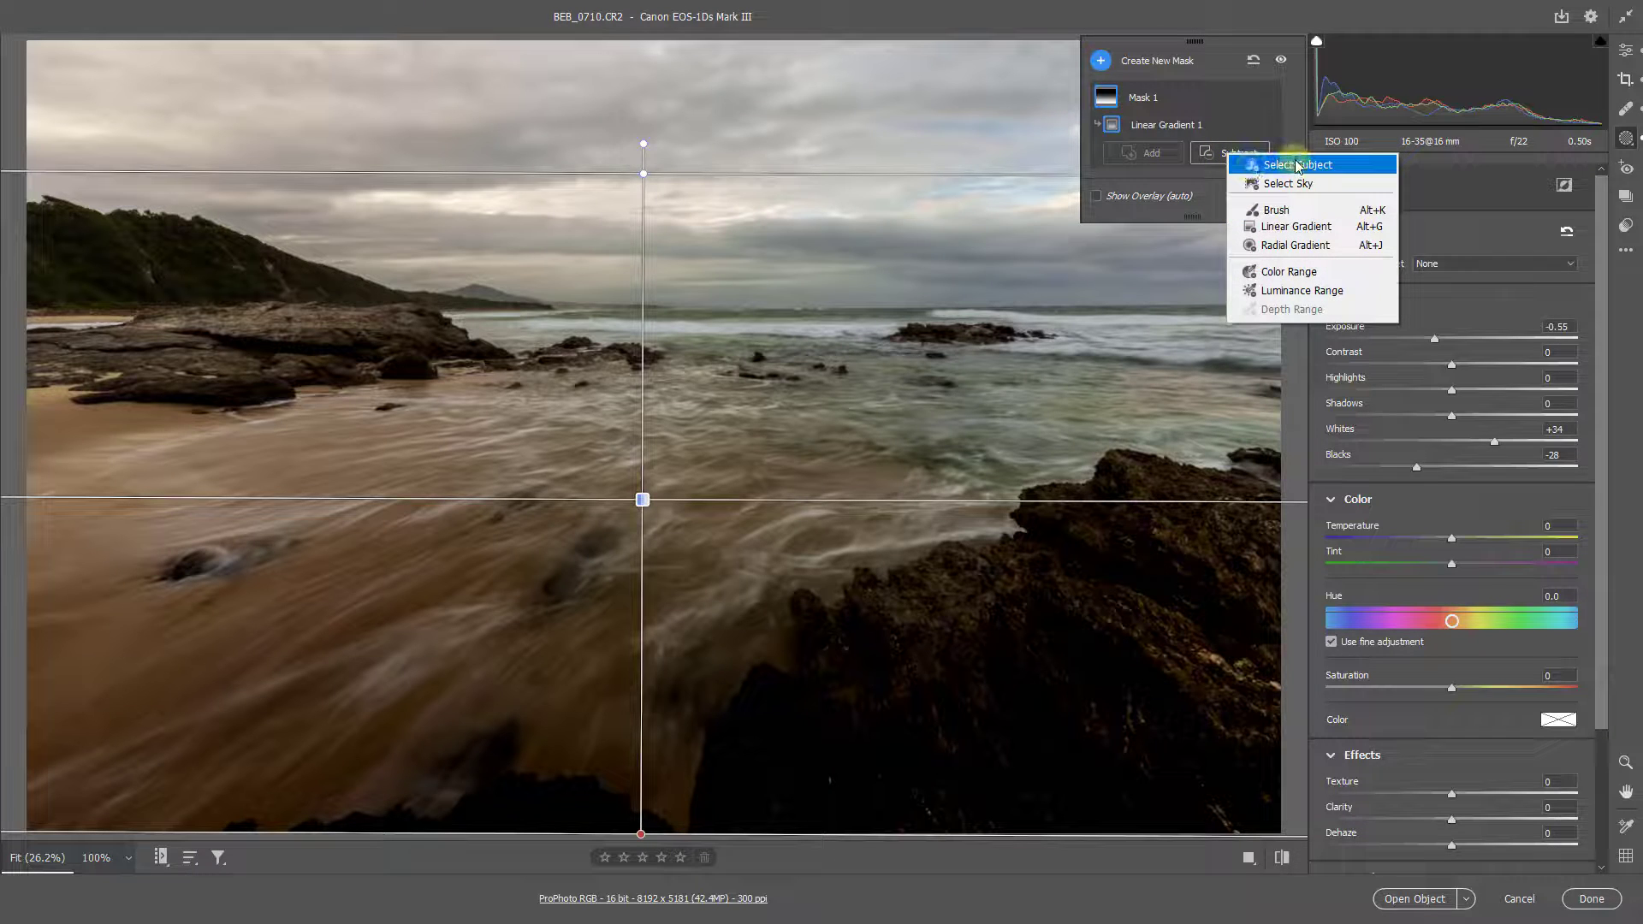
click(1271, 212)
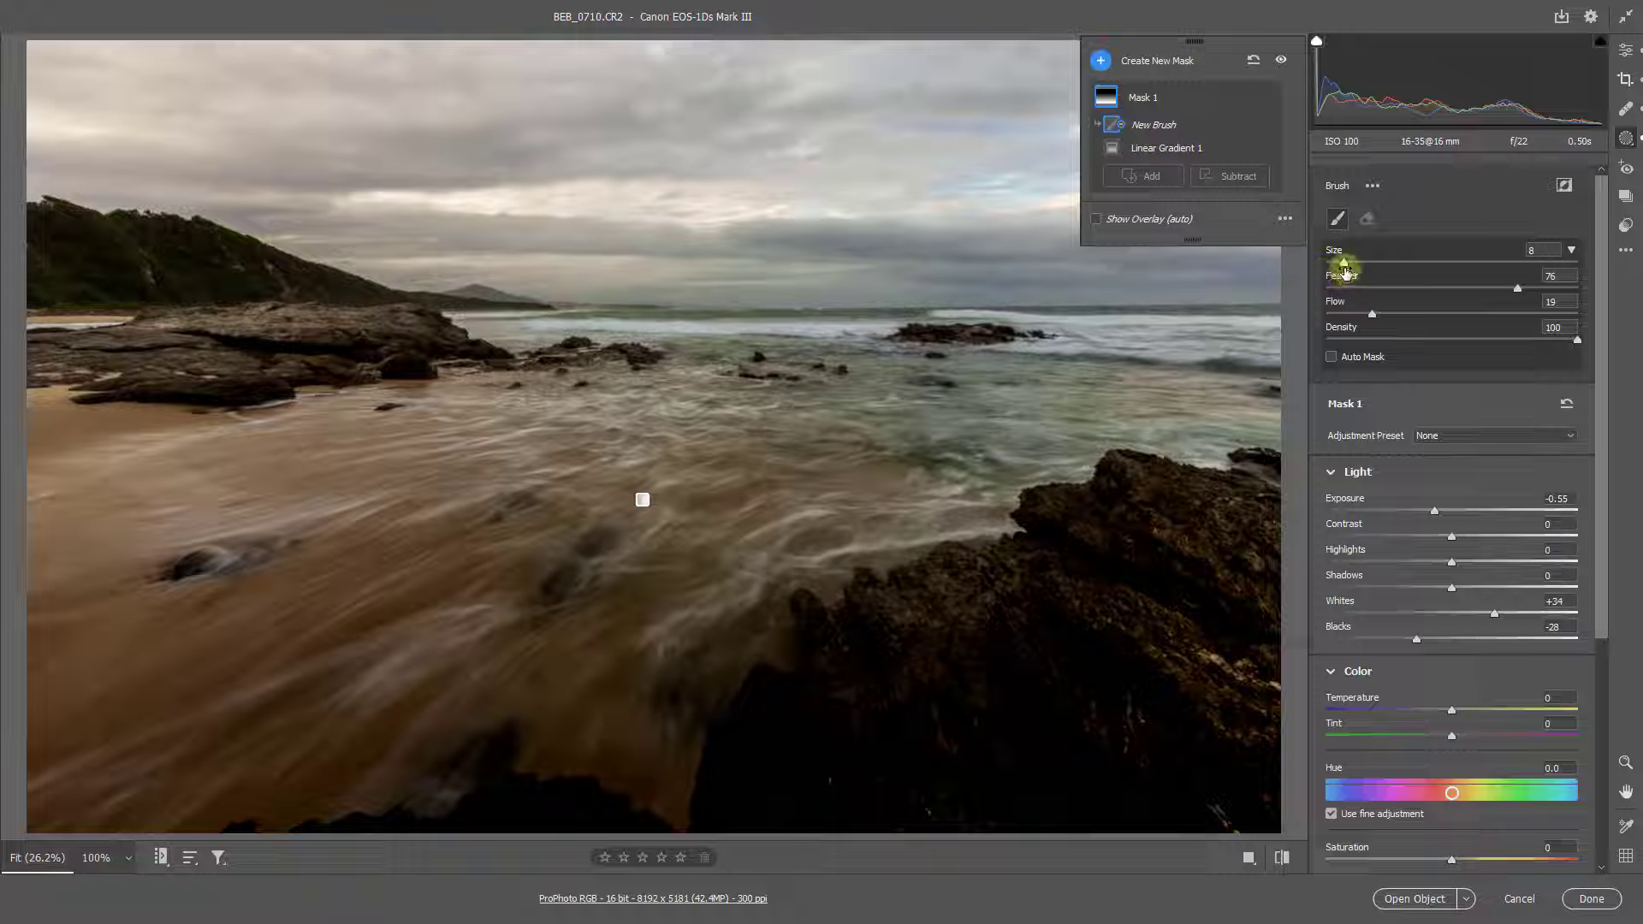
drag(1343, 265, 1382, 263)
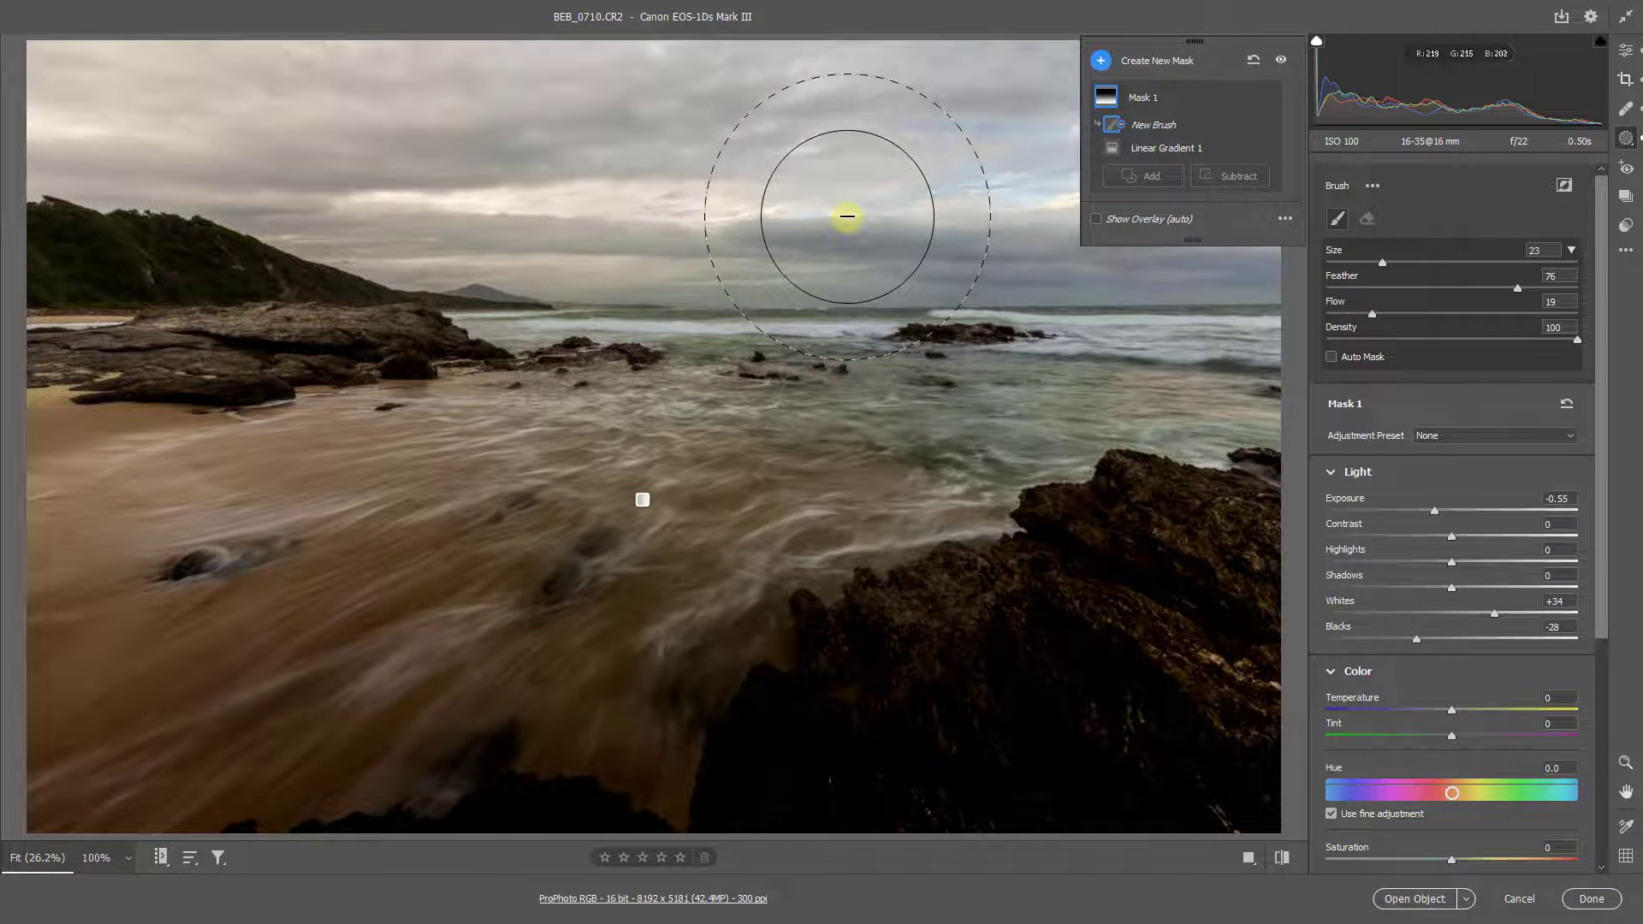
key(bracketleft)
key(bracketleft)
key(bracketleft)
key(bracketleft)
key(bracketleft)
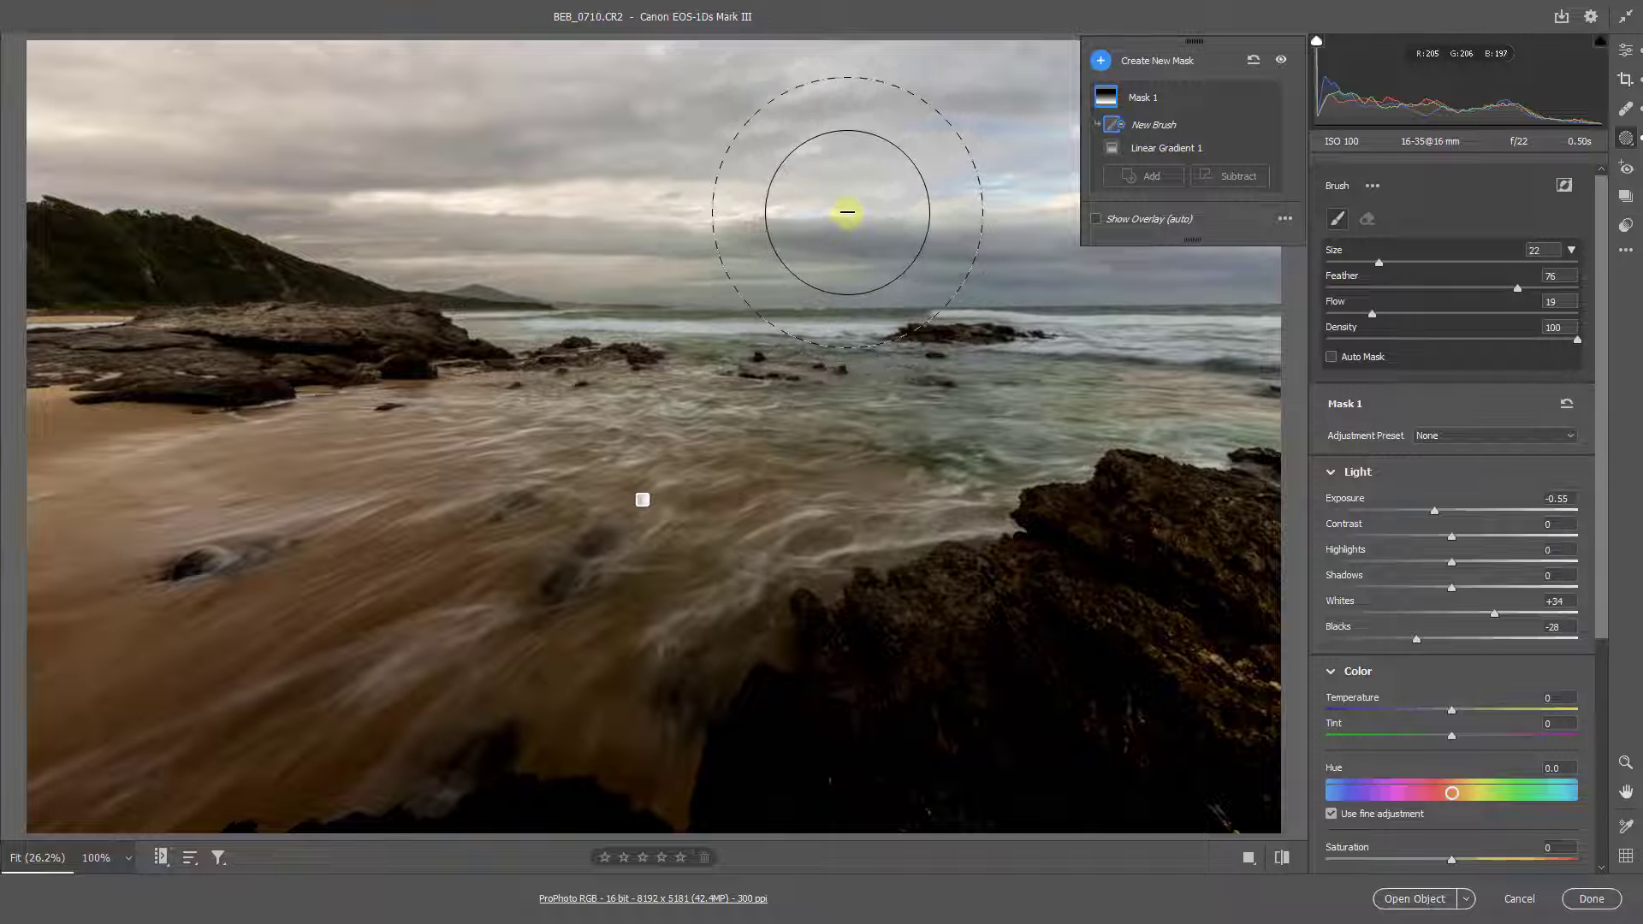
key(bracketleft)
key(bracketleft)
key(bracketleft)
key(bracketleft)
key(bracketleft)
key(bracketleft)
key(bracketleft)
key(bracketleft)
key(bracketleft)
key(bracketleft)
key(bracketleft)
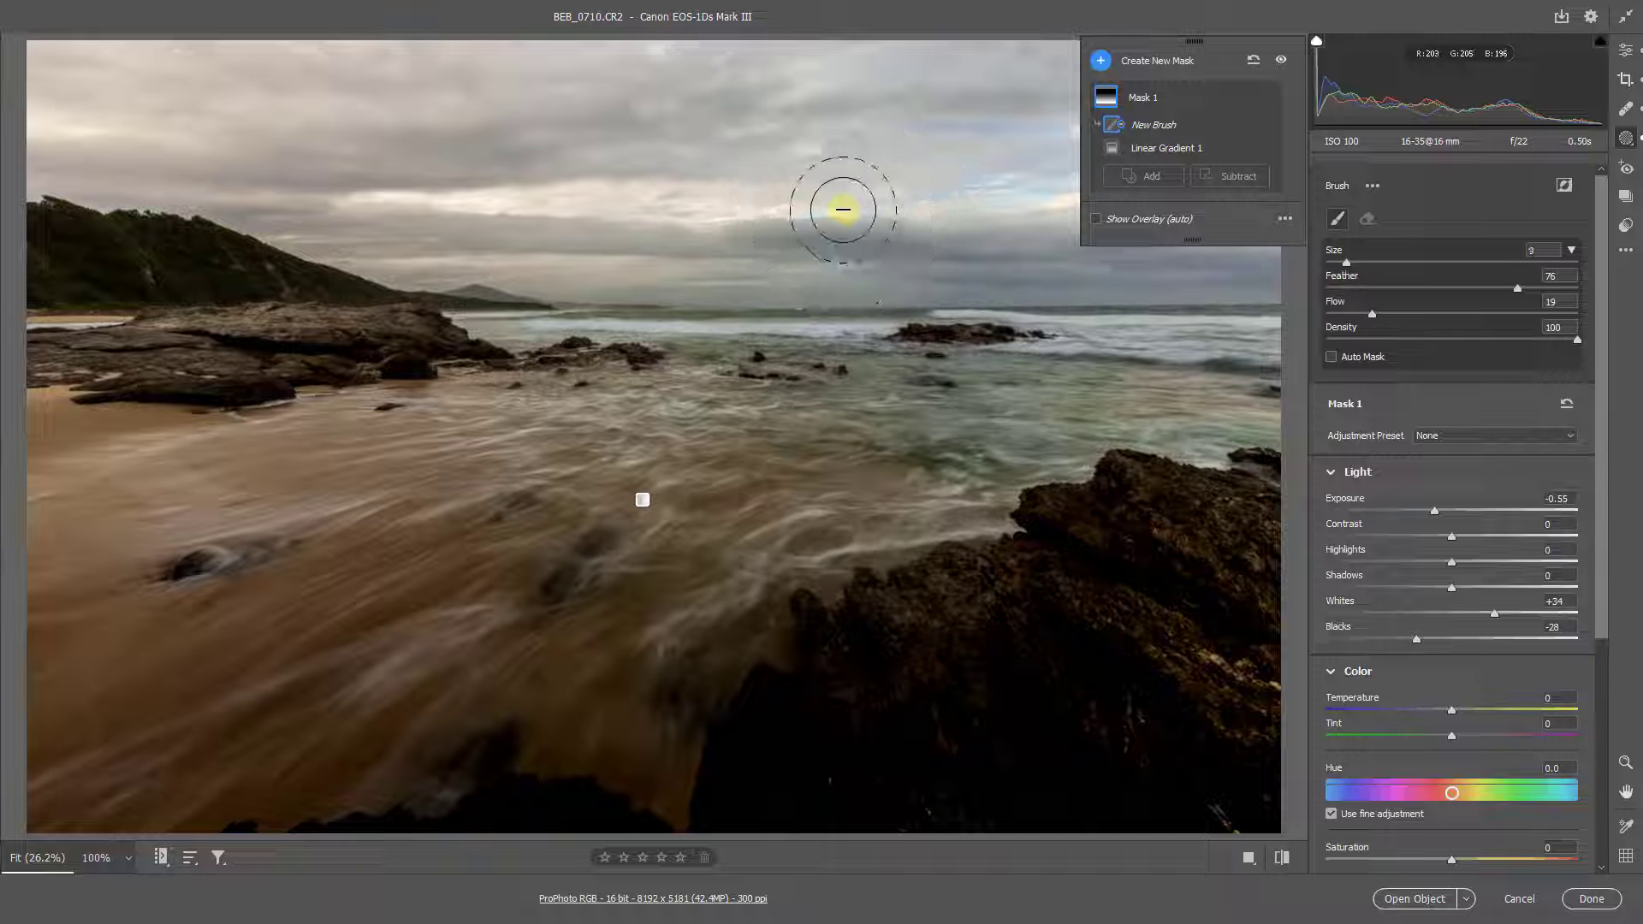
key(bracketright)
key(bracketright)
key(bracketright)
key(bracketright)
key(bracketright)
key(bracketright)
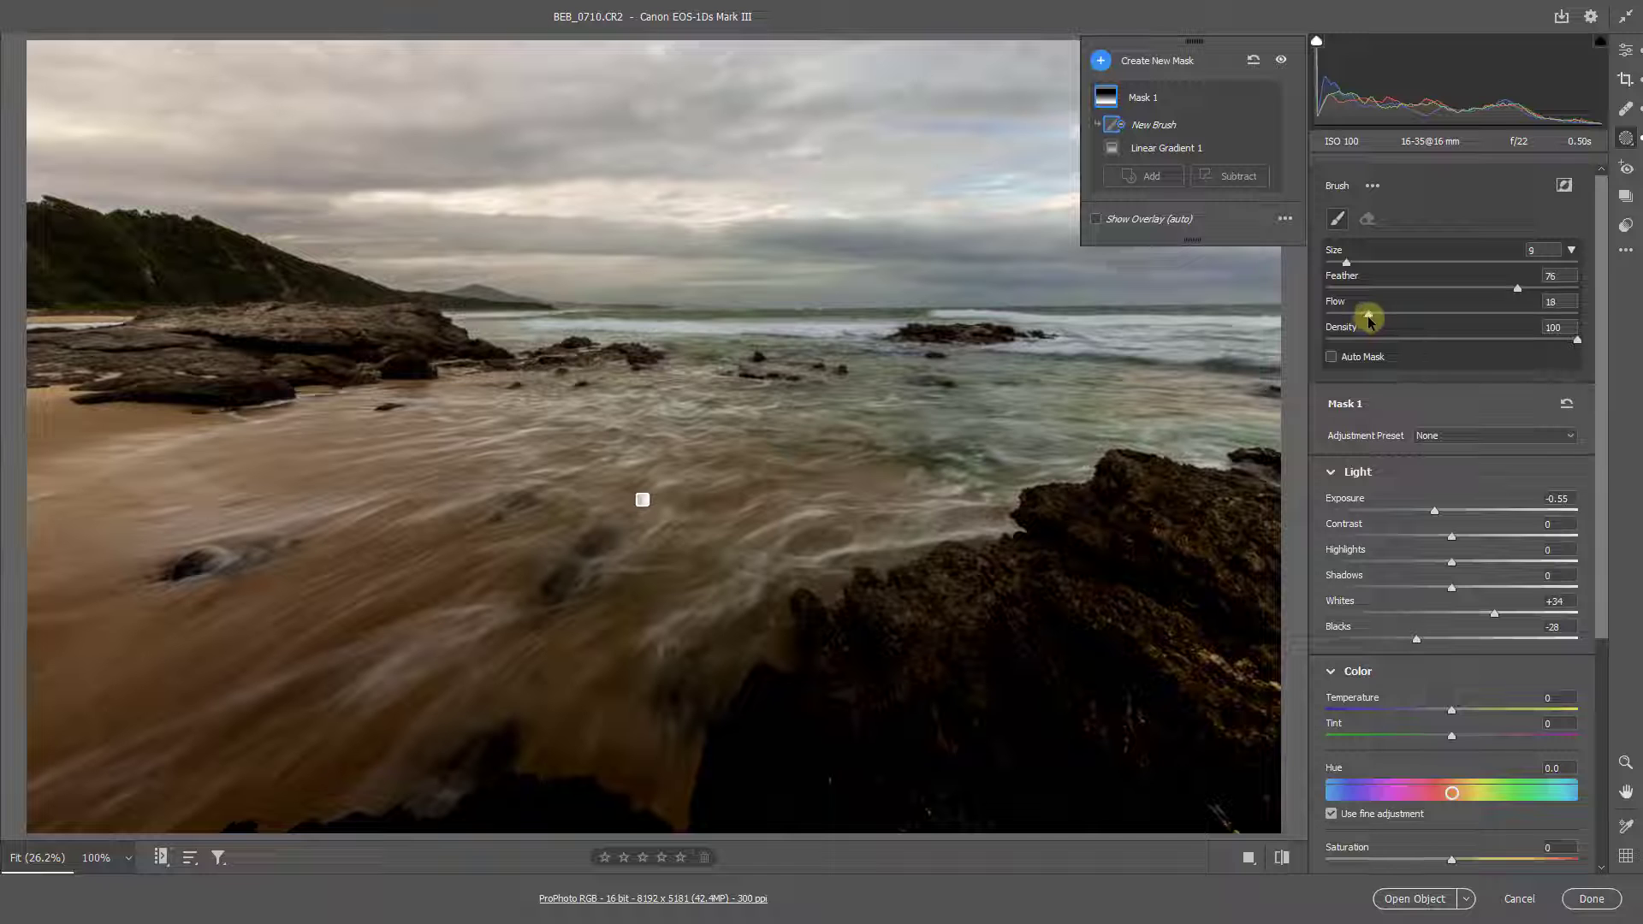
drag(1368, 316, 1353, 319)
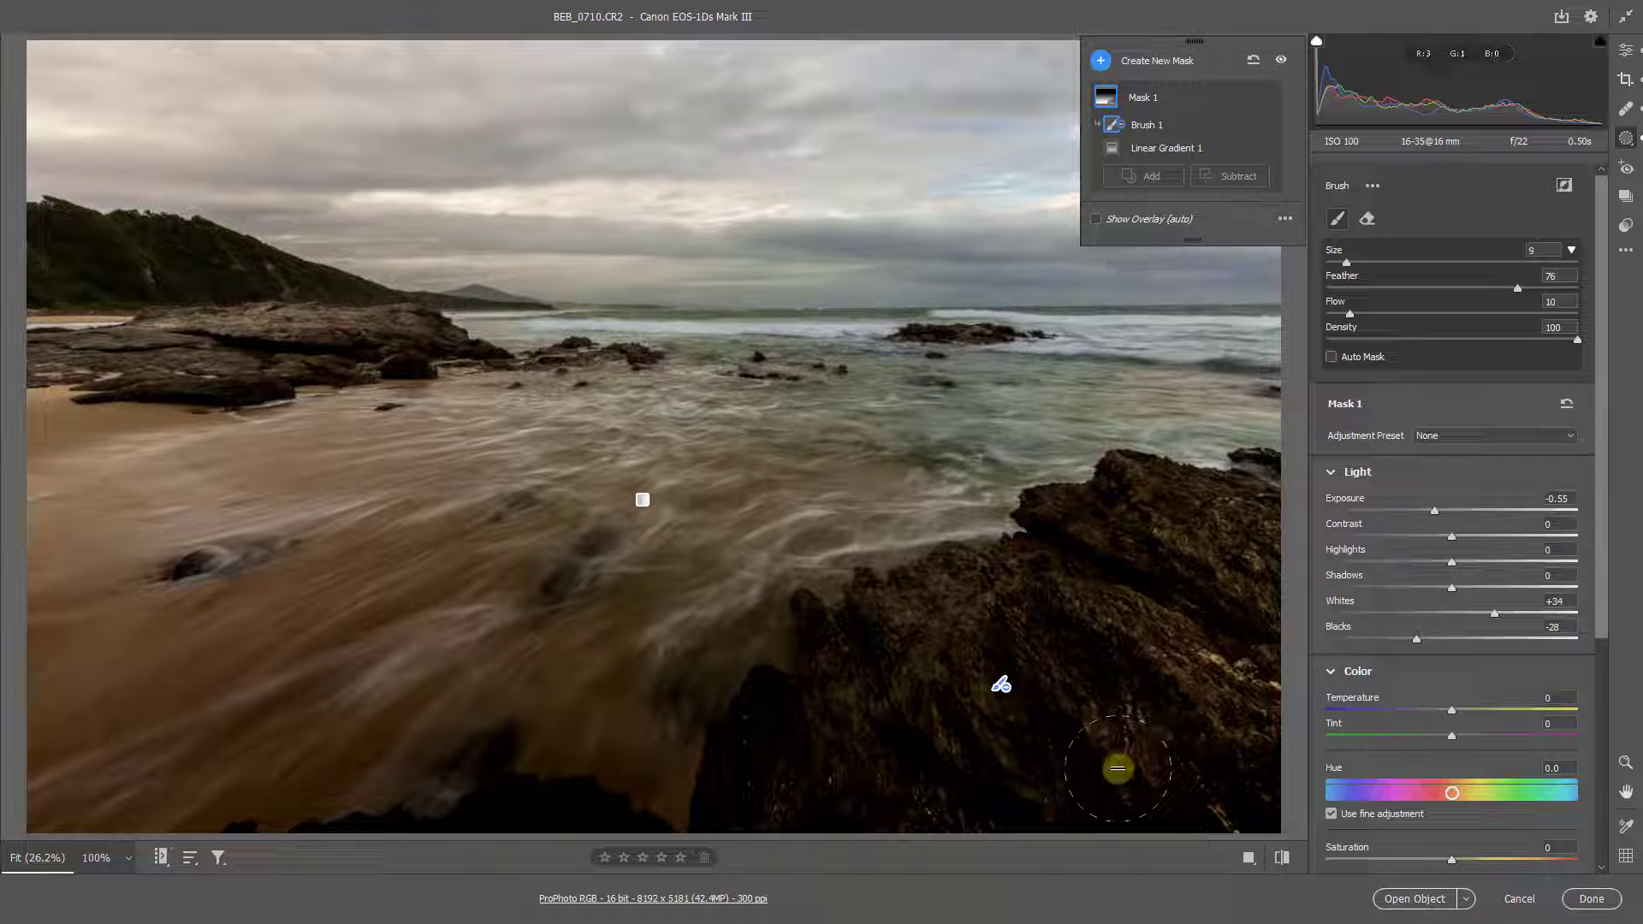
Reduce the subtracting brush to size 3 and refine the subtraction over the foreground rocks.
key(z)
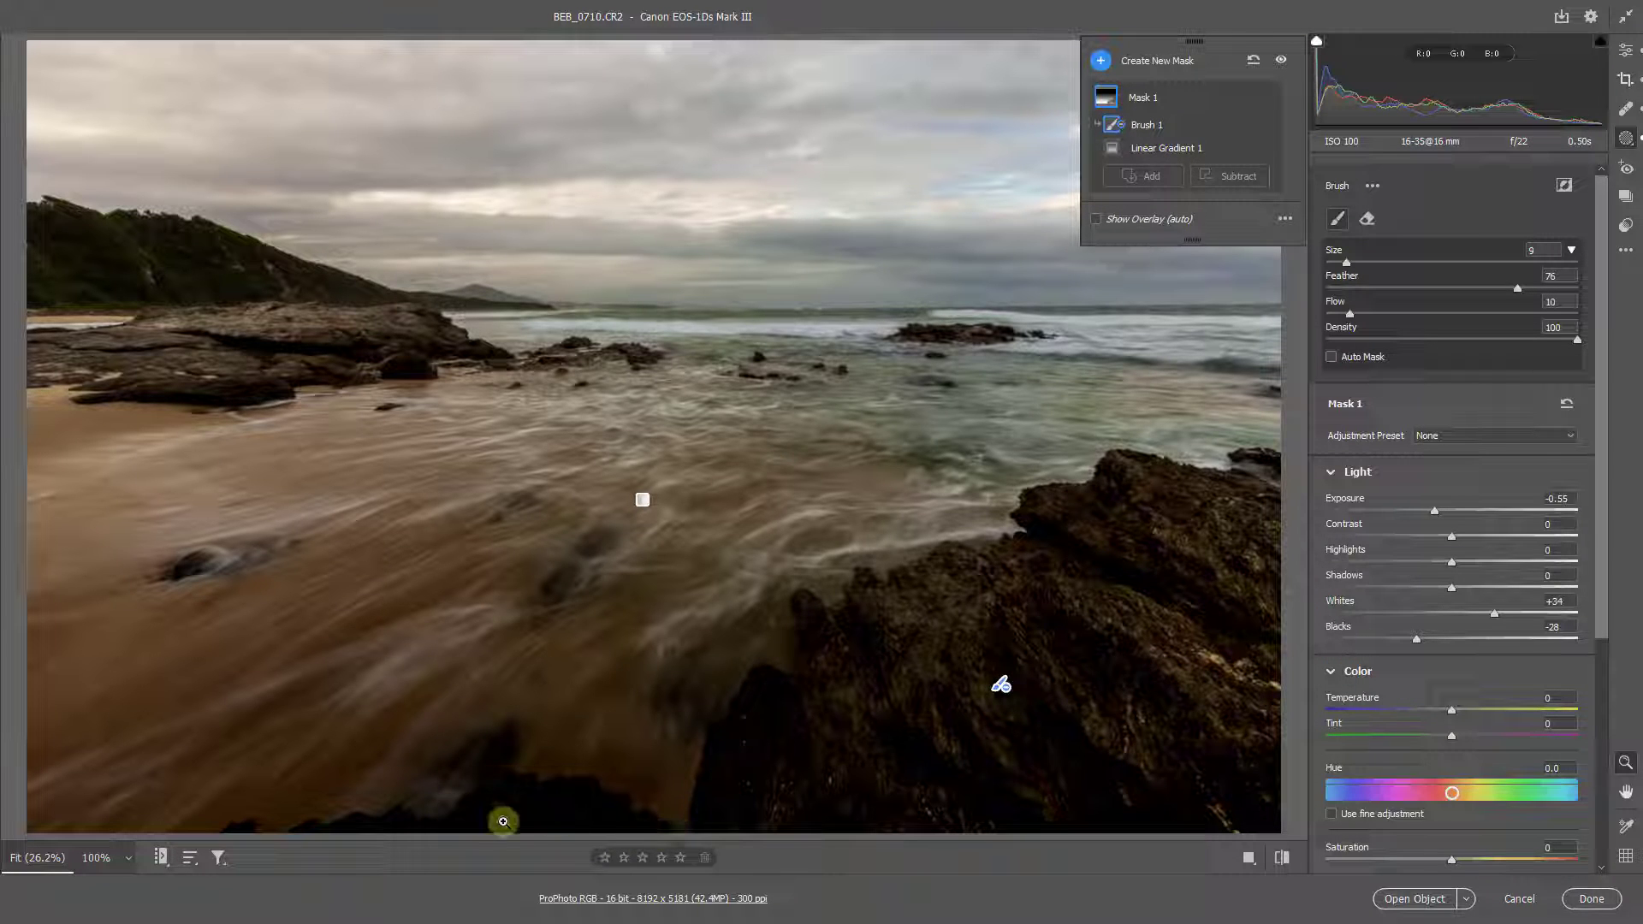
key(k)
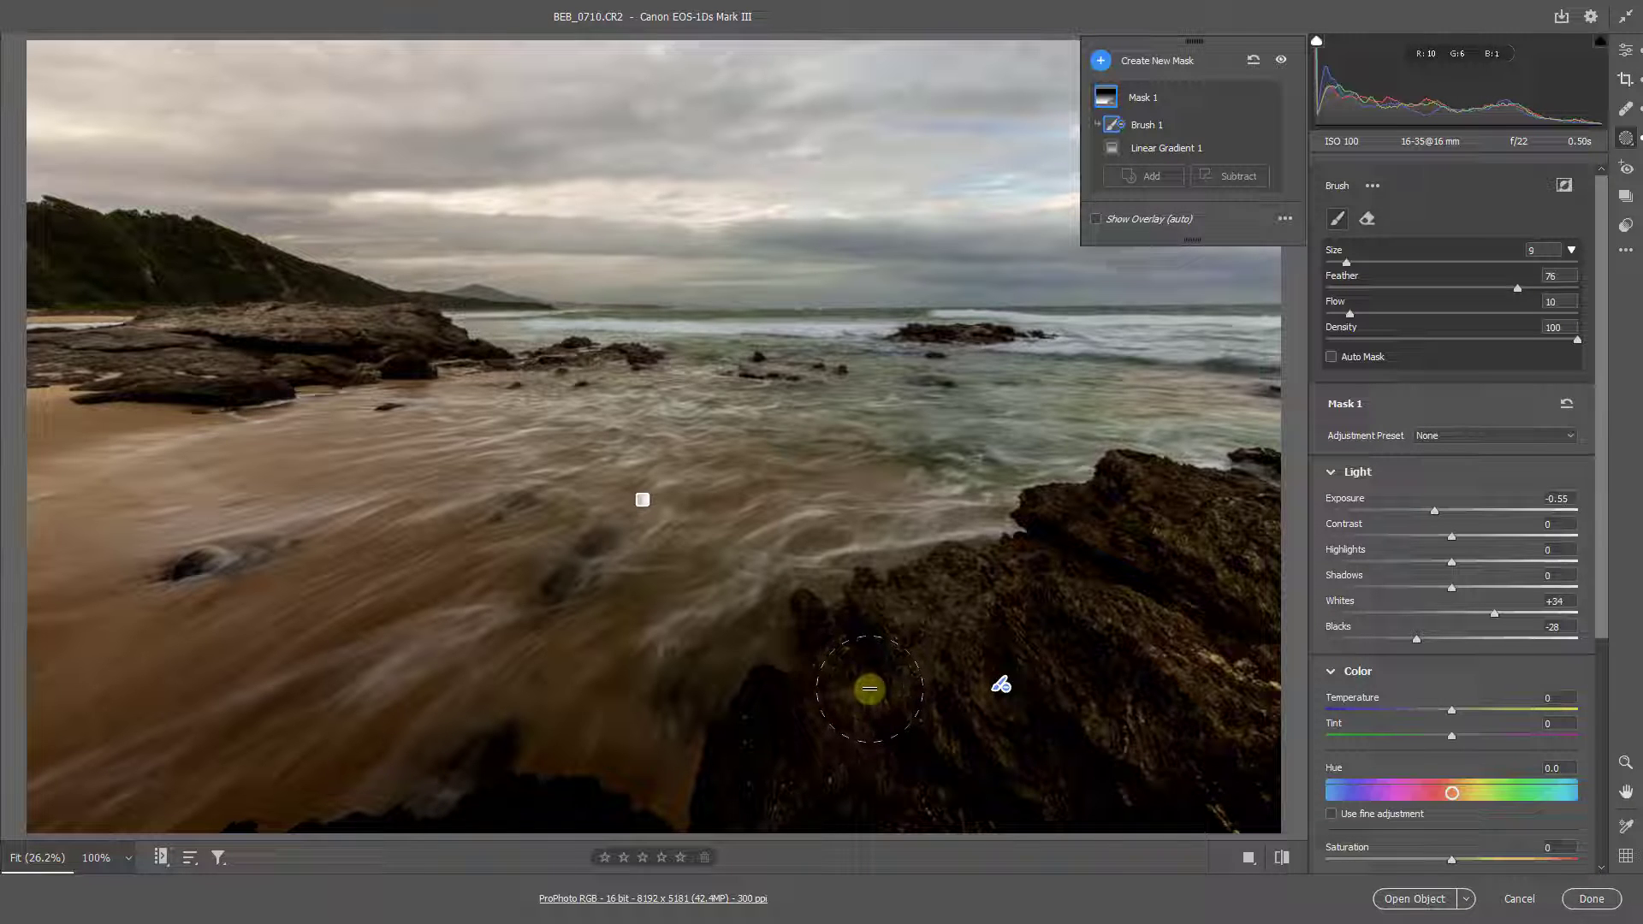
key(bracketleft)
key(bracketleft)
key(bracketleft)
key(bracketleft)
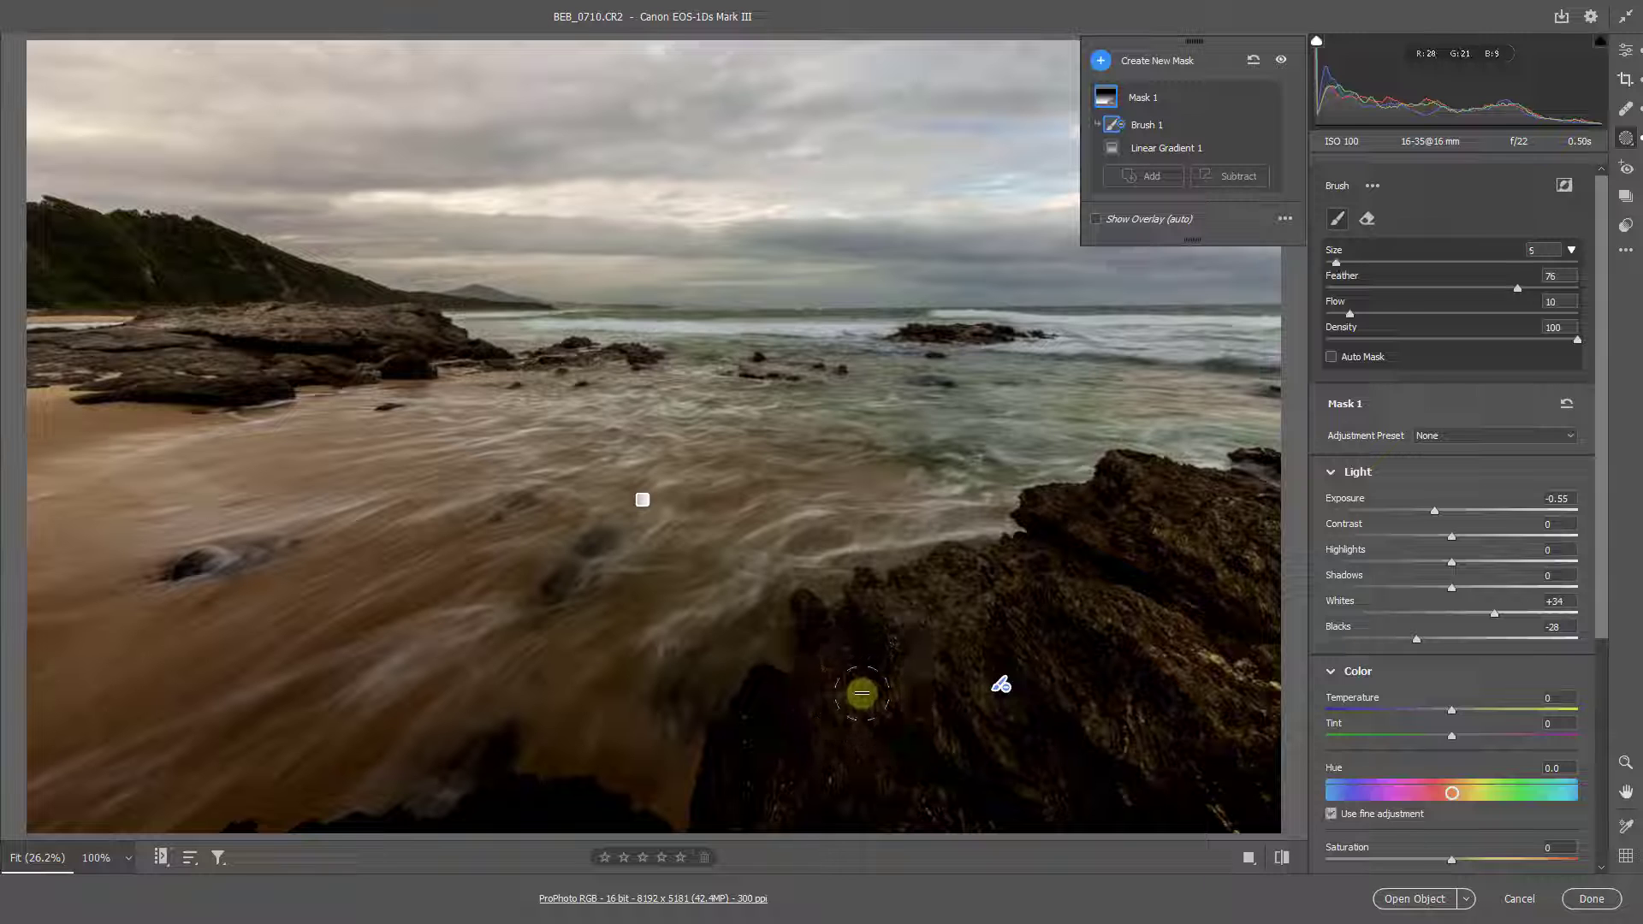
key(bracketleft)
key(bracketleft)
mouse_move(763, 694)
mouse_down()
mouse_move(712, 830)
mouse_move(771, 672)
mouse_move(781, 716)
mouse_move(809, 689)
mouse_move(758, 757)
mouse_move(954, 789)
mouse_up()
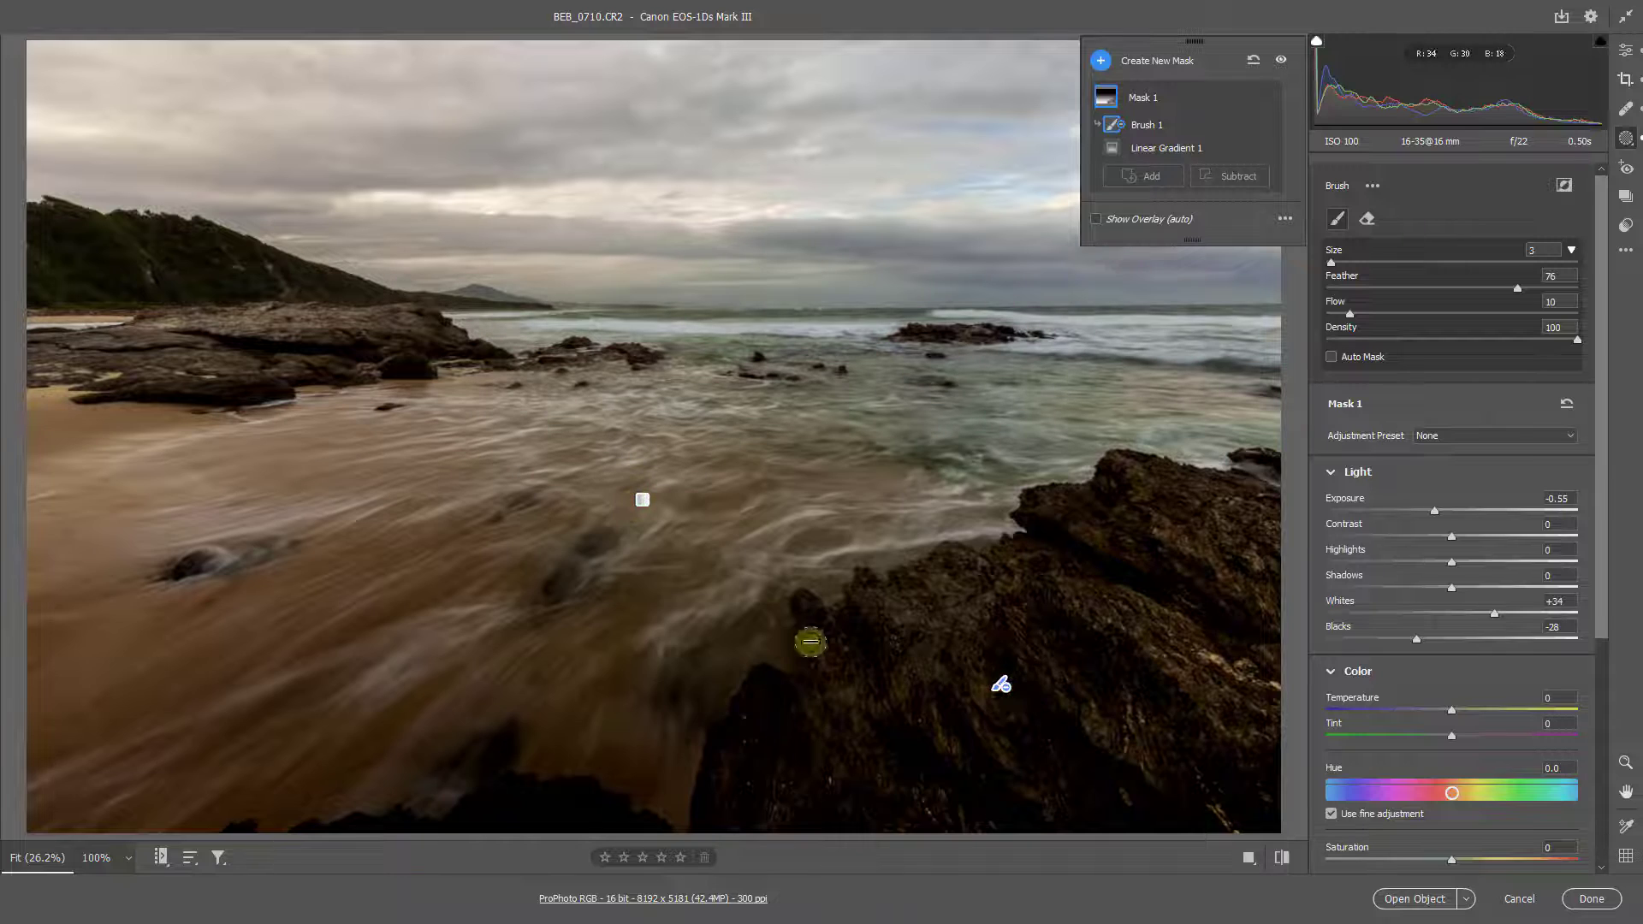
click(1001, 684)
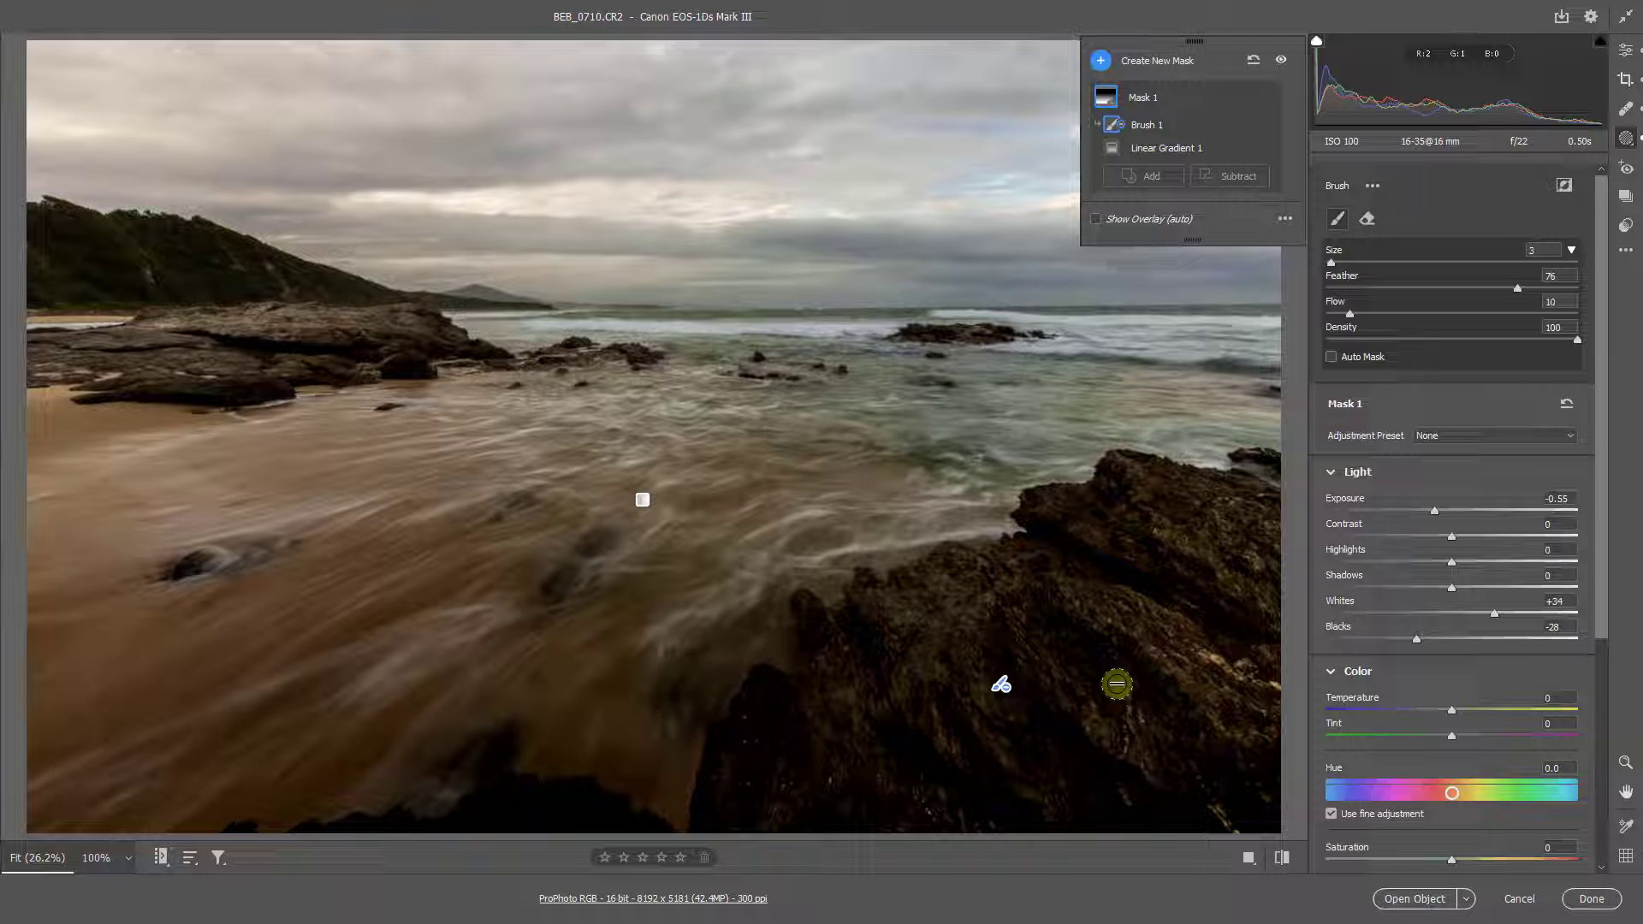
drag(905, 429, 935, 426)
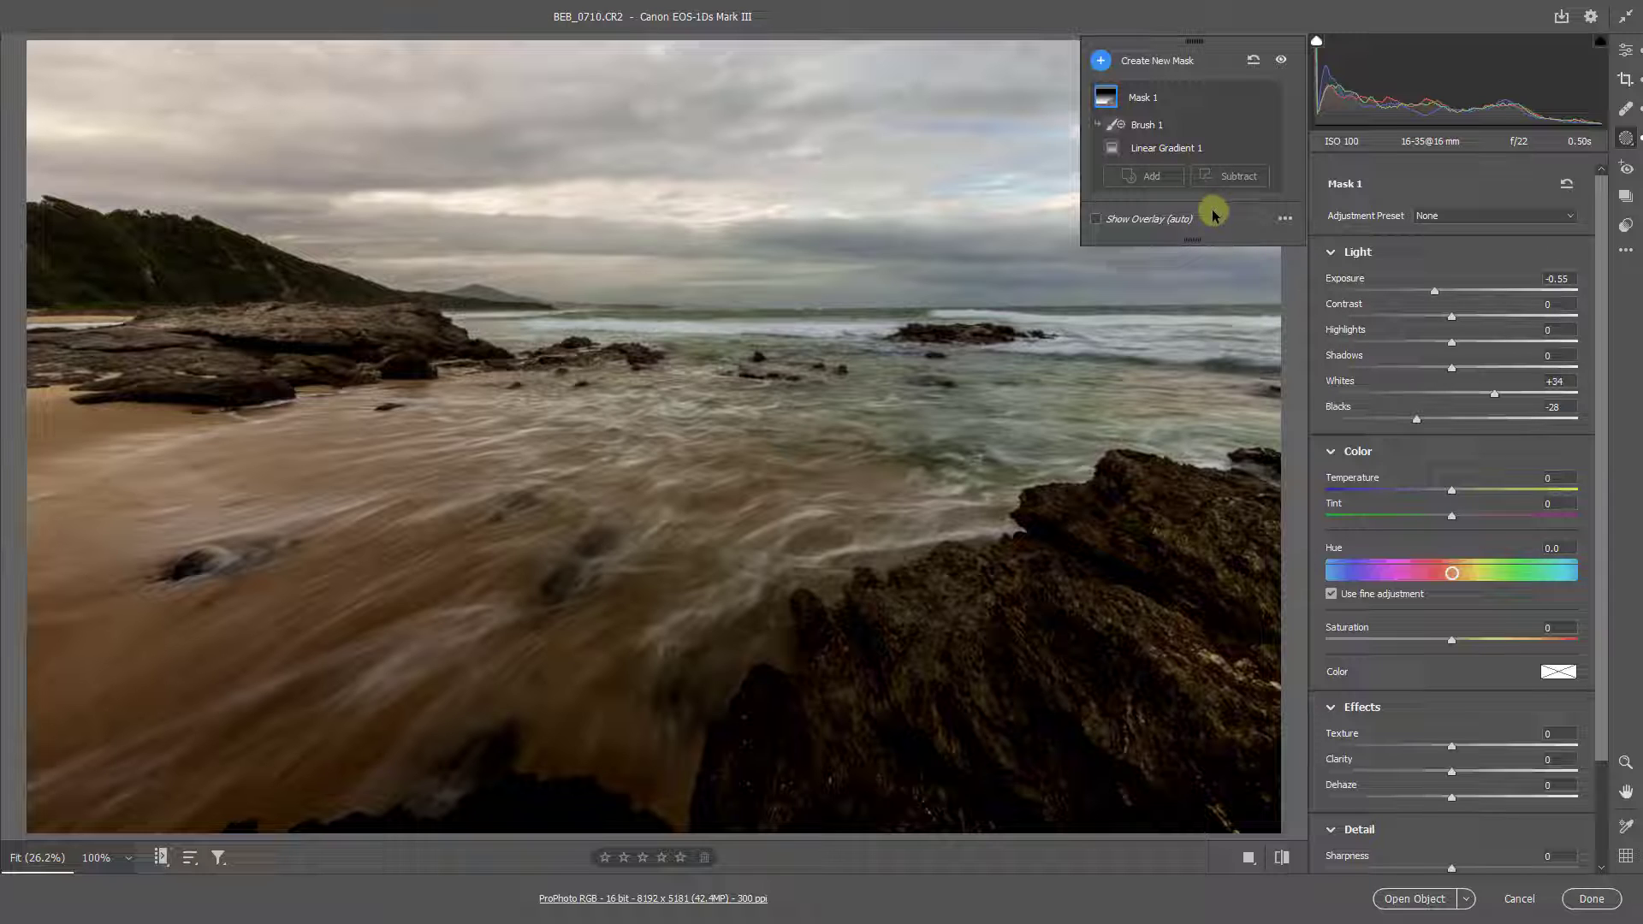
Delete Mask 1 with its gradient and brush components.
click(1246, 96)
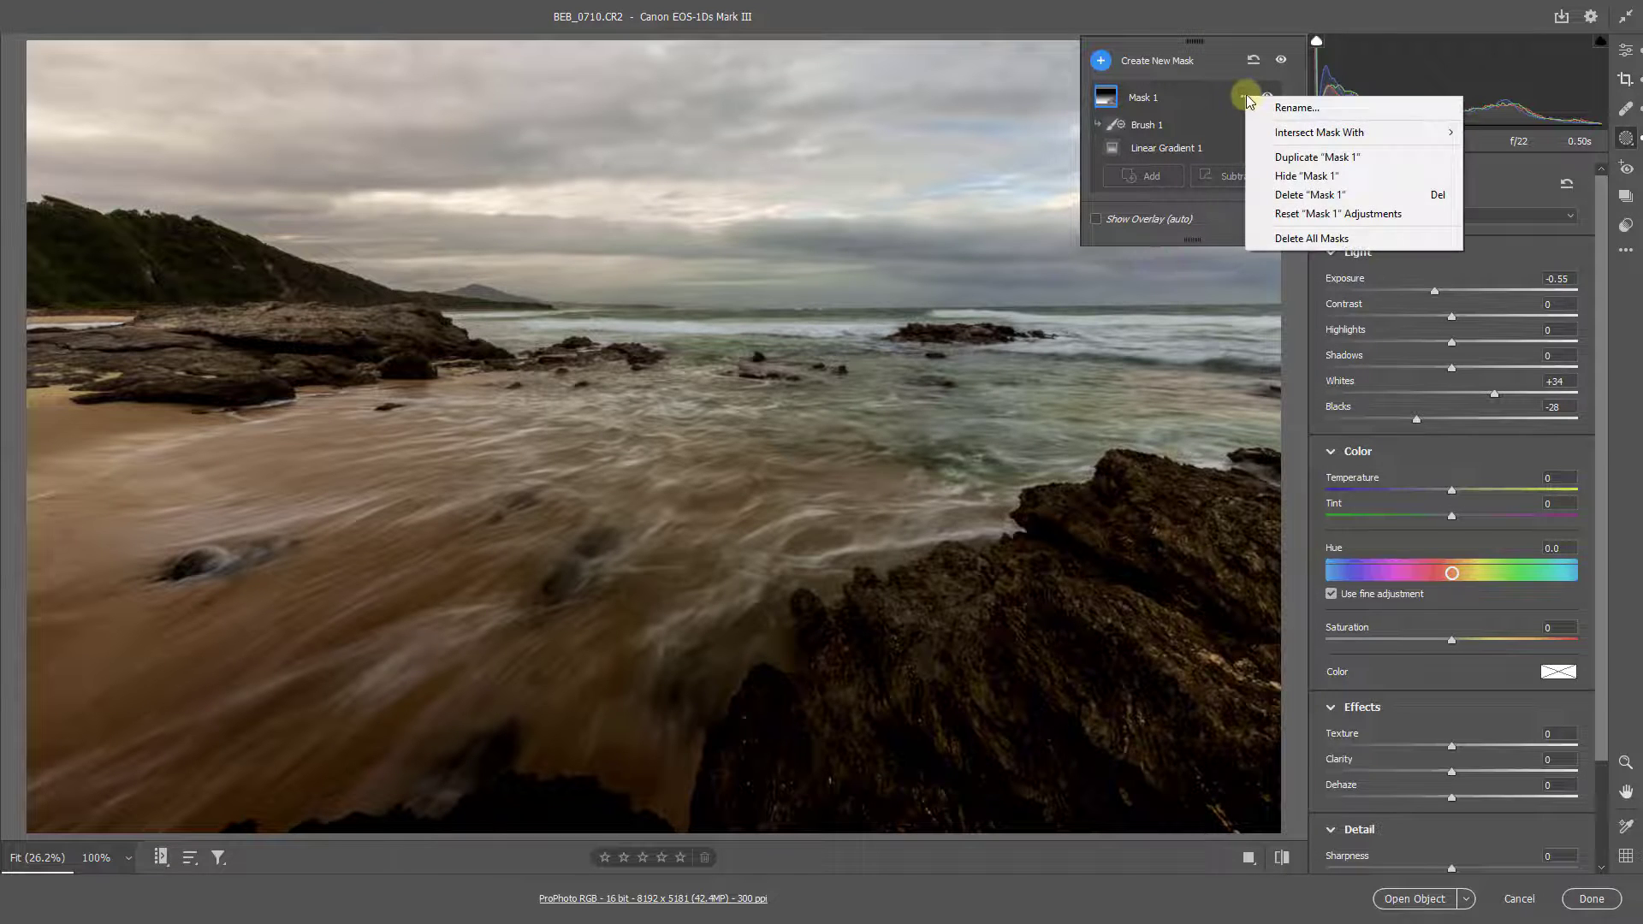
click(1292, 193)
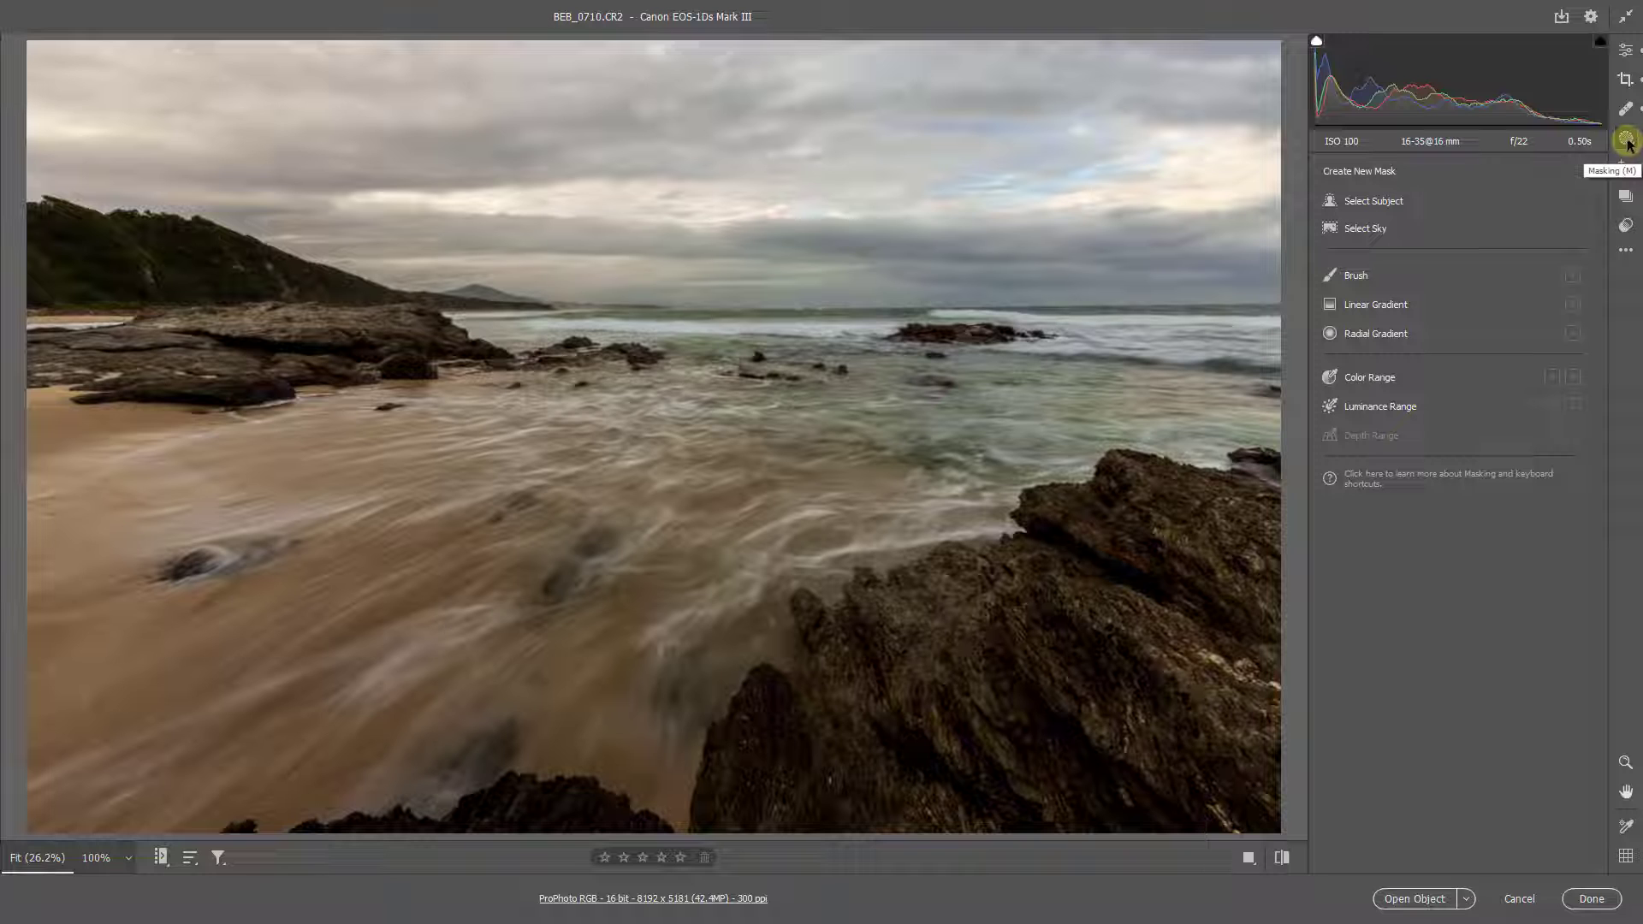
Create a brush mask with size 8 and flow 46, and paint it over the sandy beach and foreground water.
click(1346, 276)
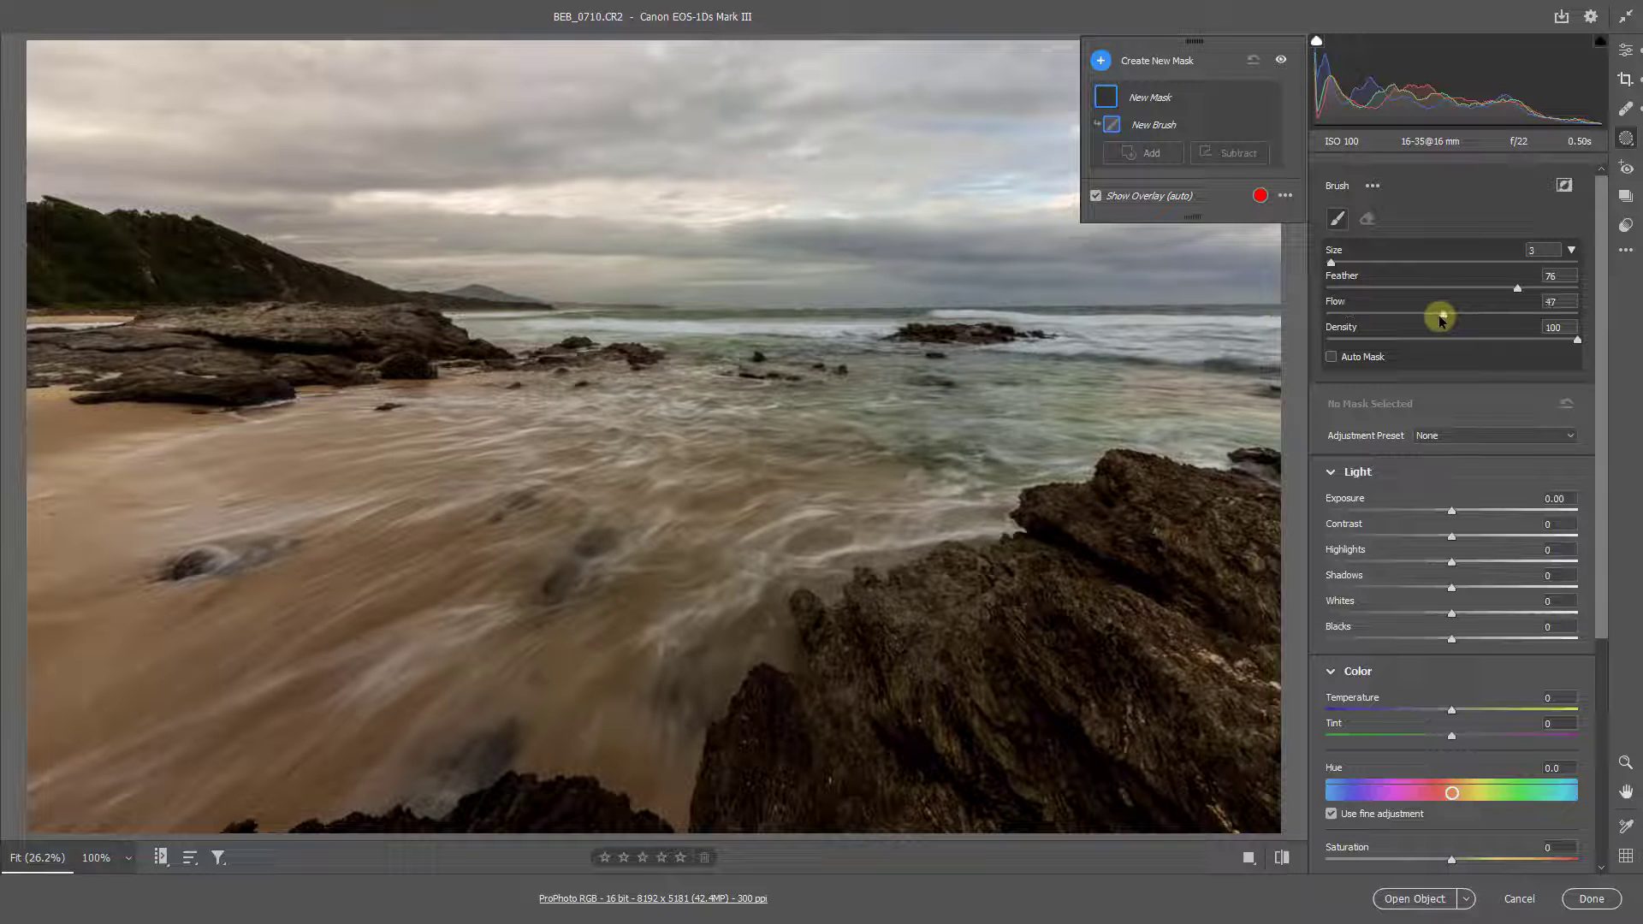
drag(1442, 319, 1438, 316)
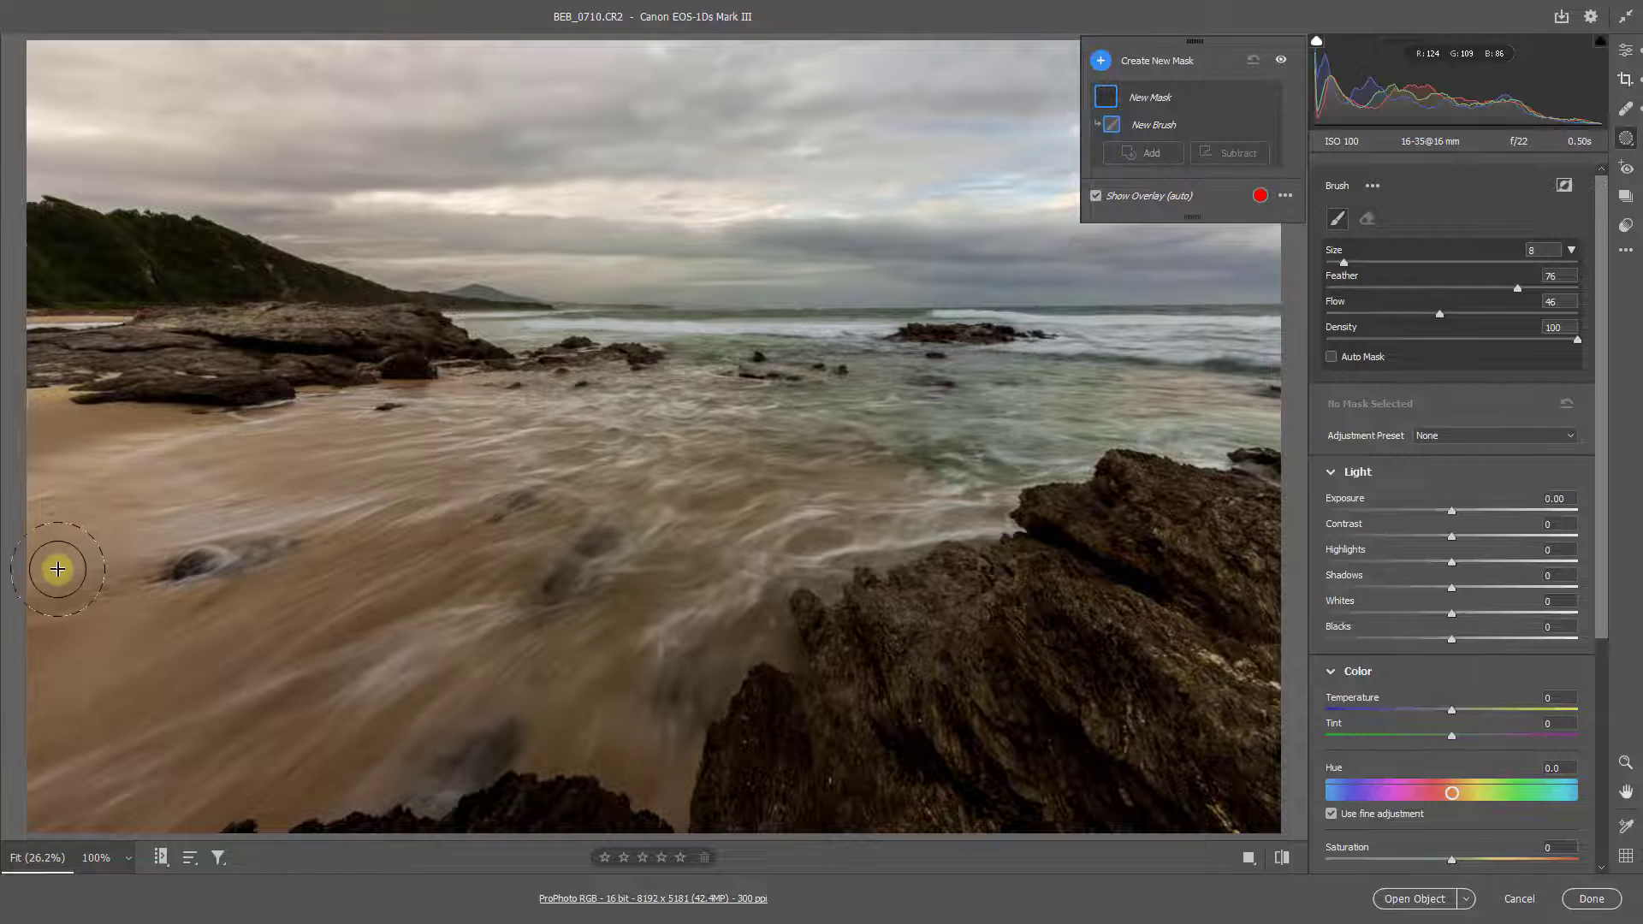
key(bracketright)
key(bracketright)
key(bracketright)
key(bracketright)
key(bracketright)
mouse_move(58, 459)
mouse_down()
mouse_move(543, 411)
mouse_move(368, 456)
mouse_move(861, 419)
mouse_move(463, 476)
mouse_move(733, 477)
mouse_move(794, 495)
mouse_move(659, 590)
mouse_move(887, 518)
mouse_move(741, 586)
mouse_move(593, 749)
mouse_move(676, 699)
mouse_move(463, 809)
mouse_move(532, 675)
mouse_move(581, 629)
mouse_move(467, 641)
mouse_move(81, 752)
mouse_move(571, 515)
mouse_move(4, 600)
mouse_move(12, 496)
mouse_move(23, 792)
mouse_move(3, 840)
mouse_move(374, 778)
mouse_move(476, 735)
mouse_move(401, 727)
mouse_move(538, 708)
mouse_move(639, 773)
mouse_move(689, 595)
mouse_move(796, 507)
mouse_move(812, 466)
mouse_move(730, 429)
mouse_move(464, 413)
mouse_move(373, 470)
mouse_move(930, 468)
mouse_move(687, 538)
mouse_move(213, 631)
mouse_up()
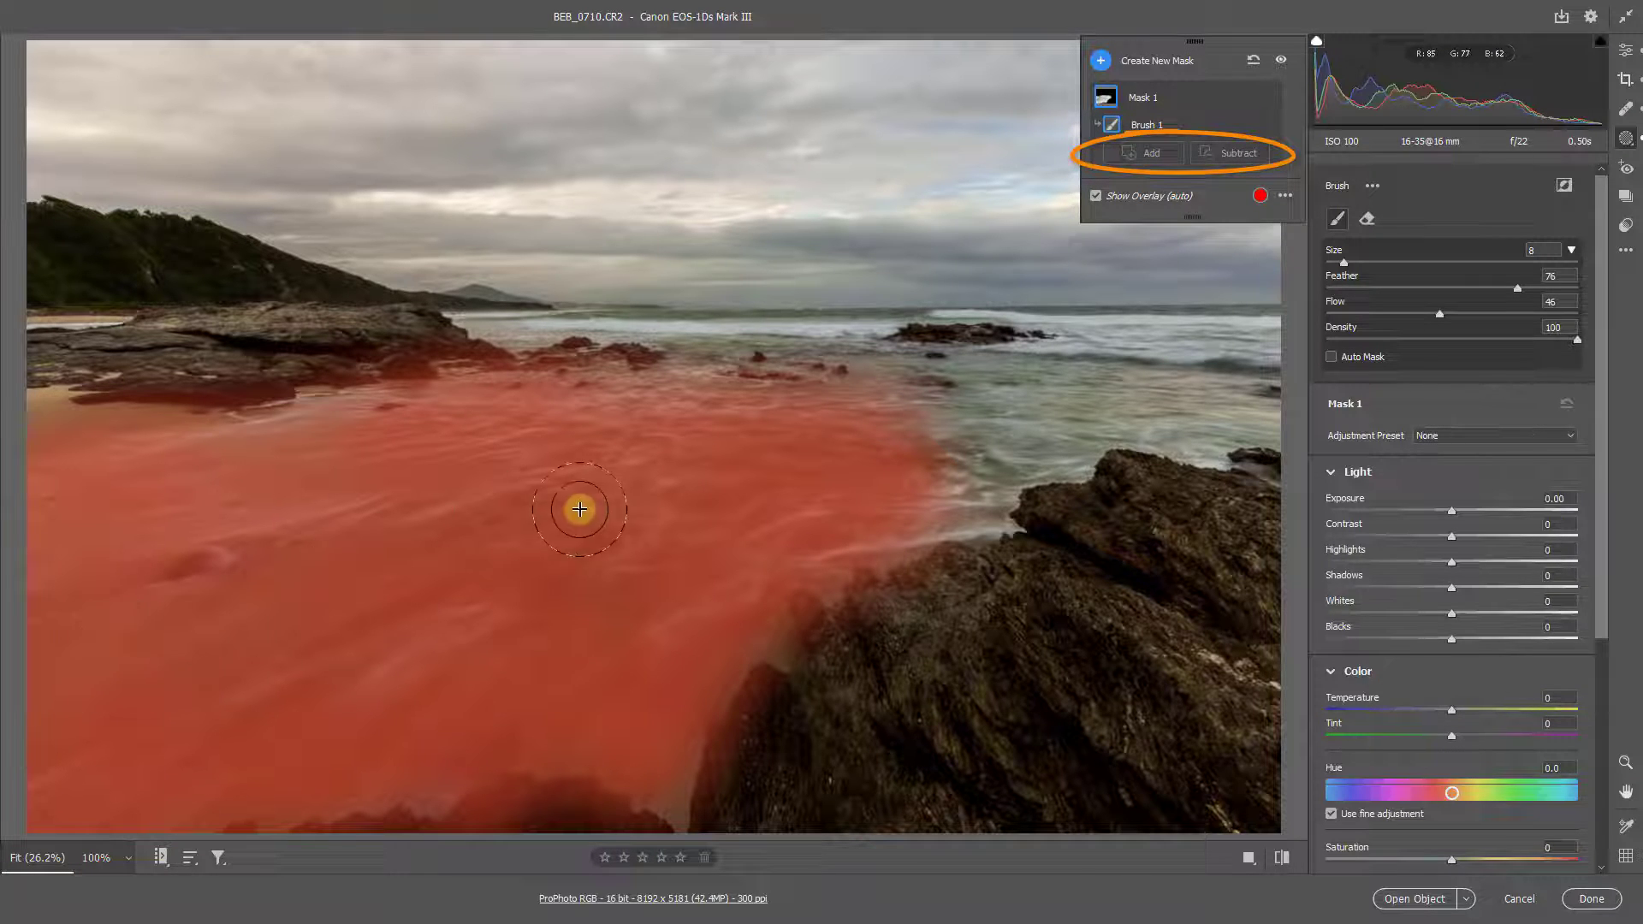
Set the painted mask's Exposure to -0.20, Whites to +35 and Blacks to -31.
click(1452, 512)
drag(1450, 513, 1446, 513)
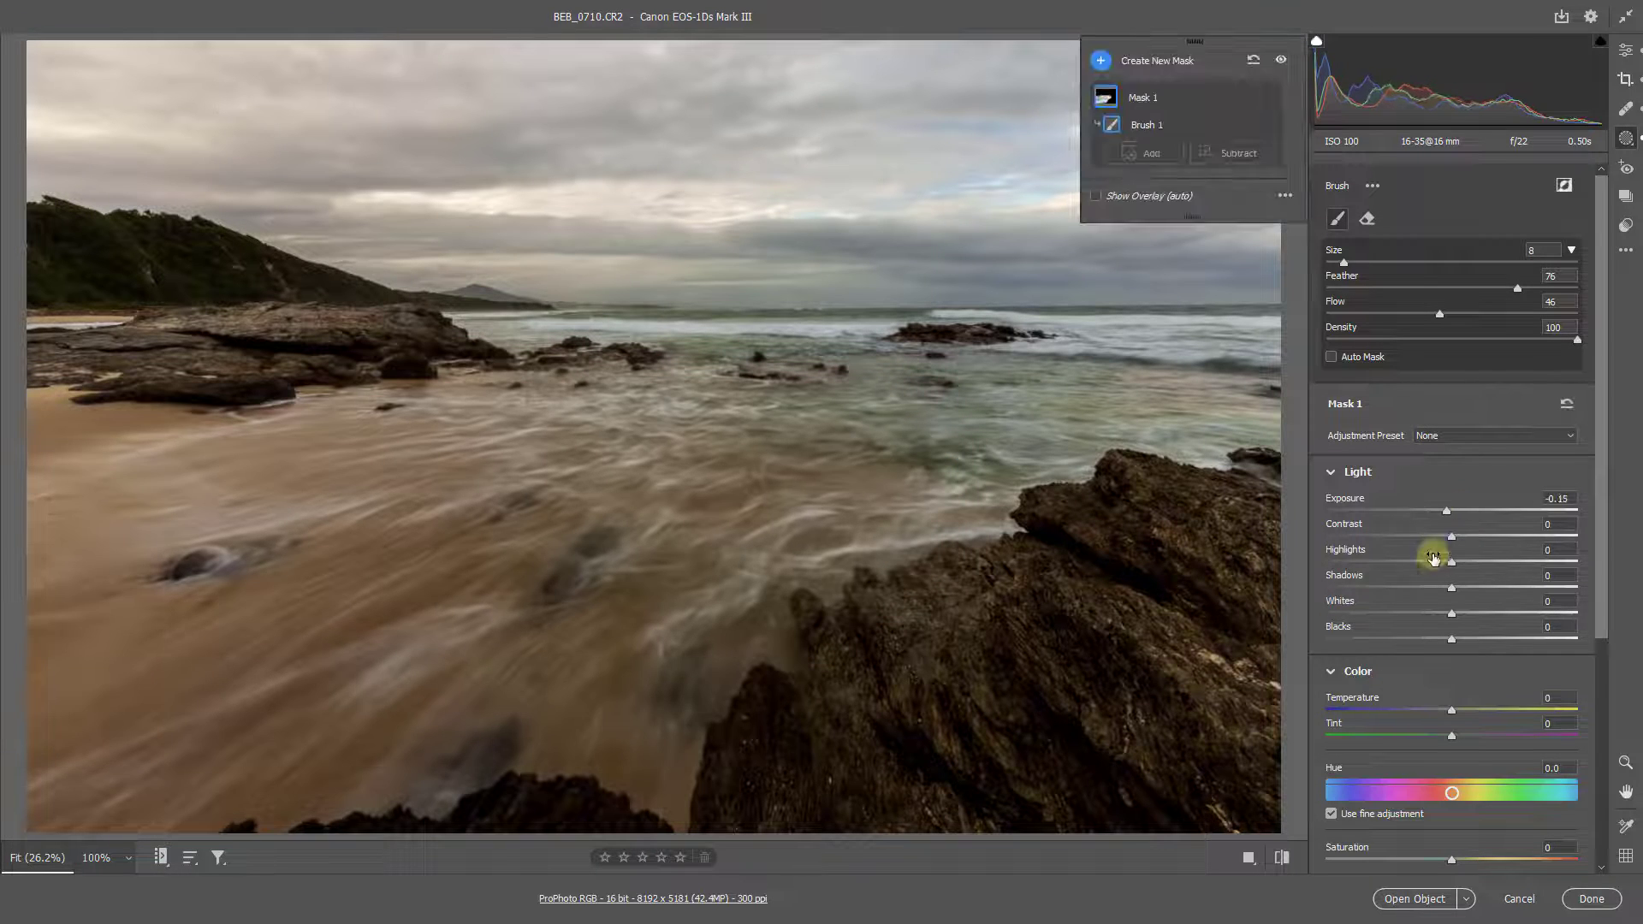
click(1413, 640)
click(1494, 614)
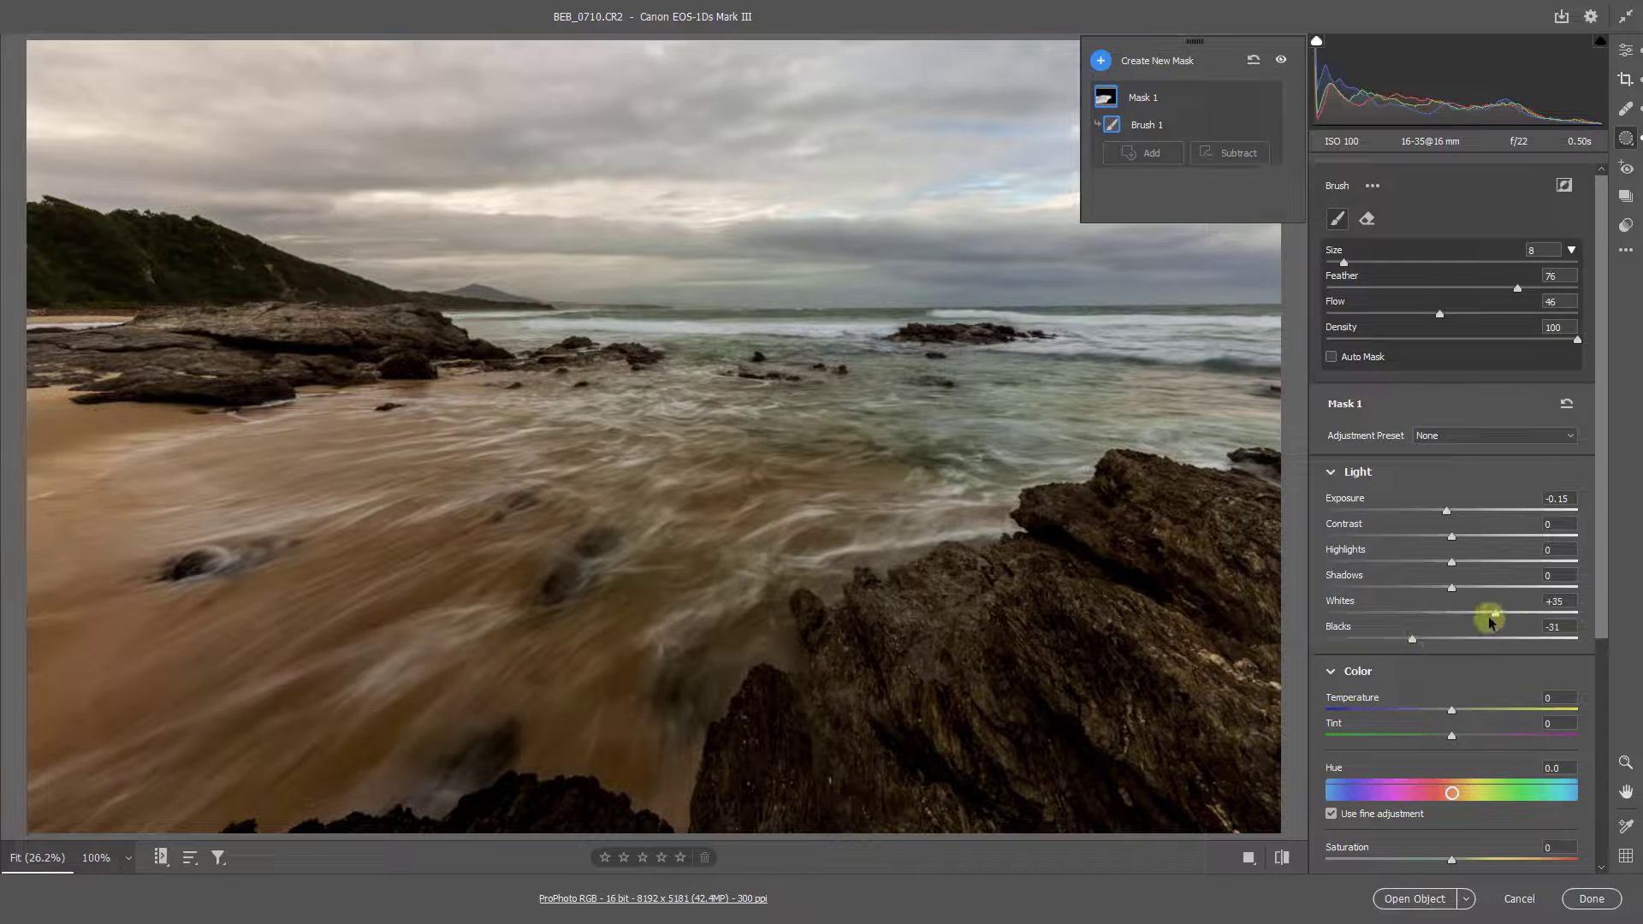
click(1495, 614)
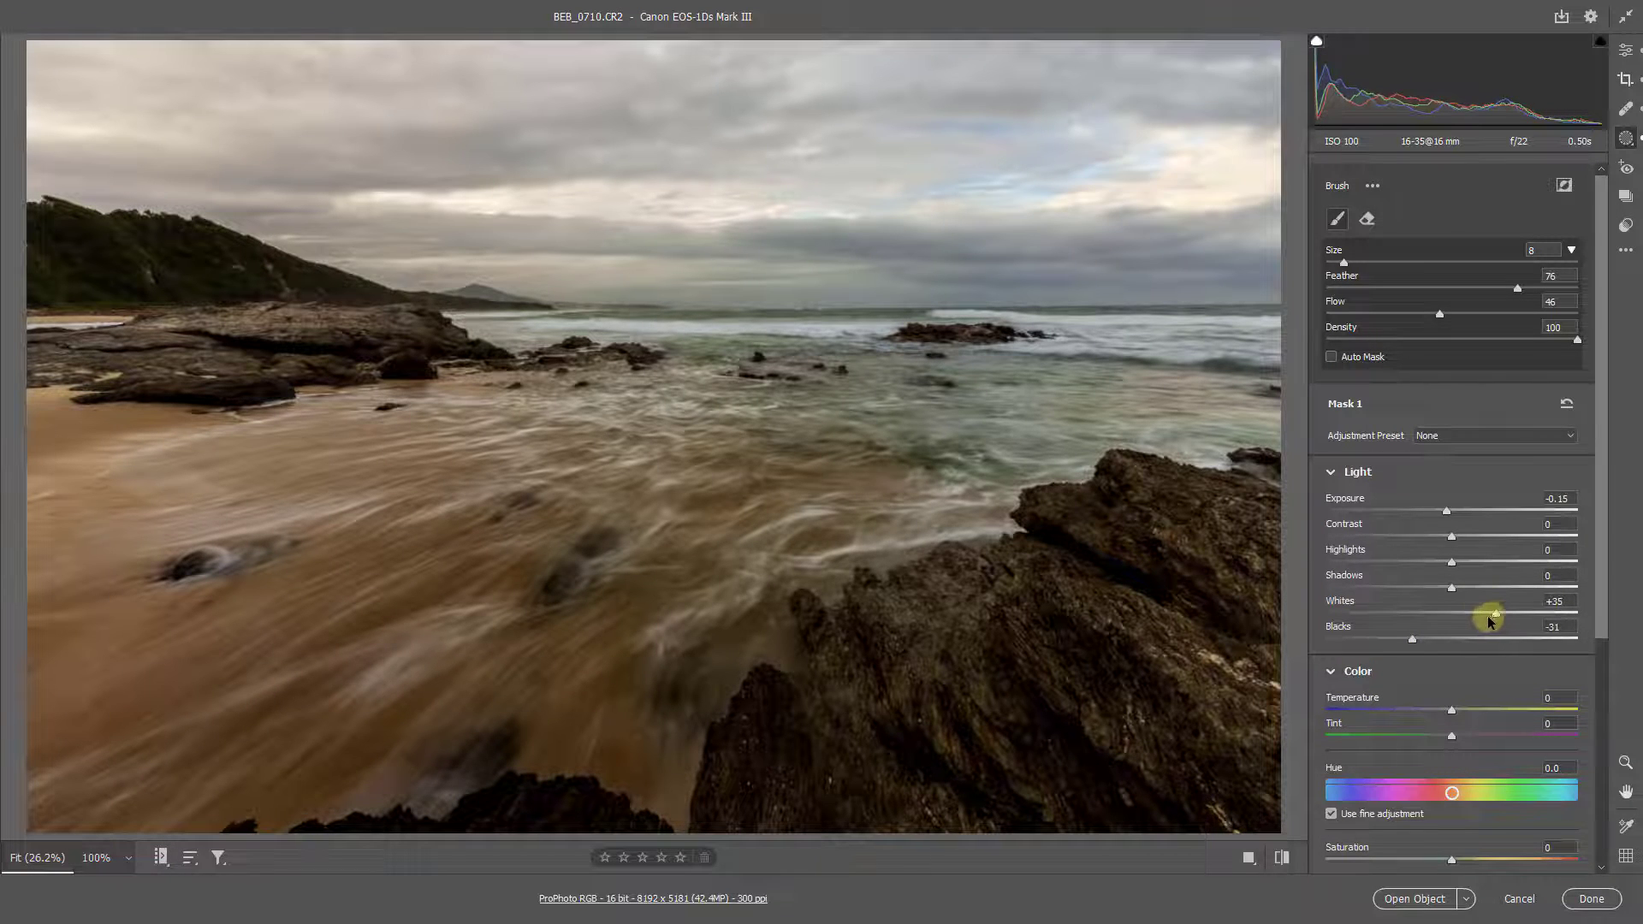
click(1445, 512)
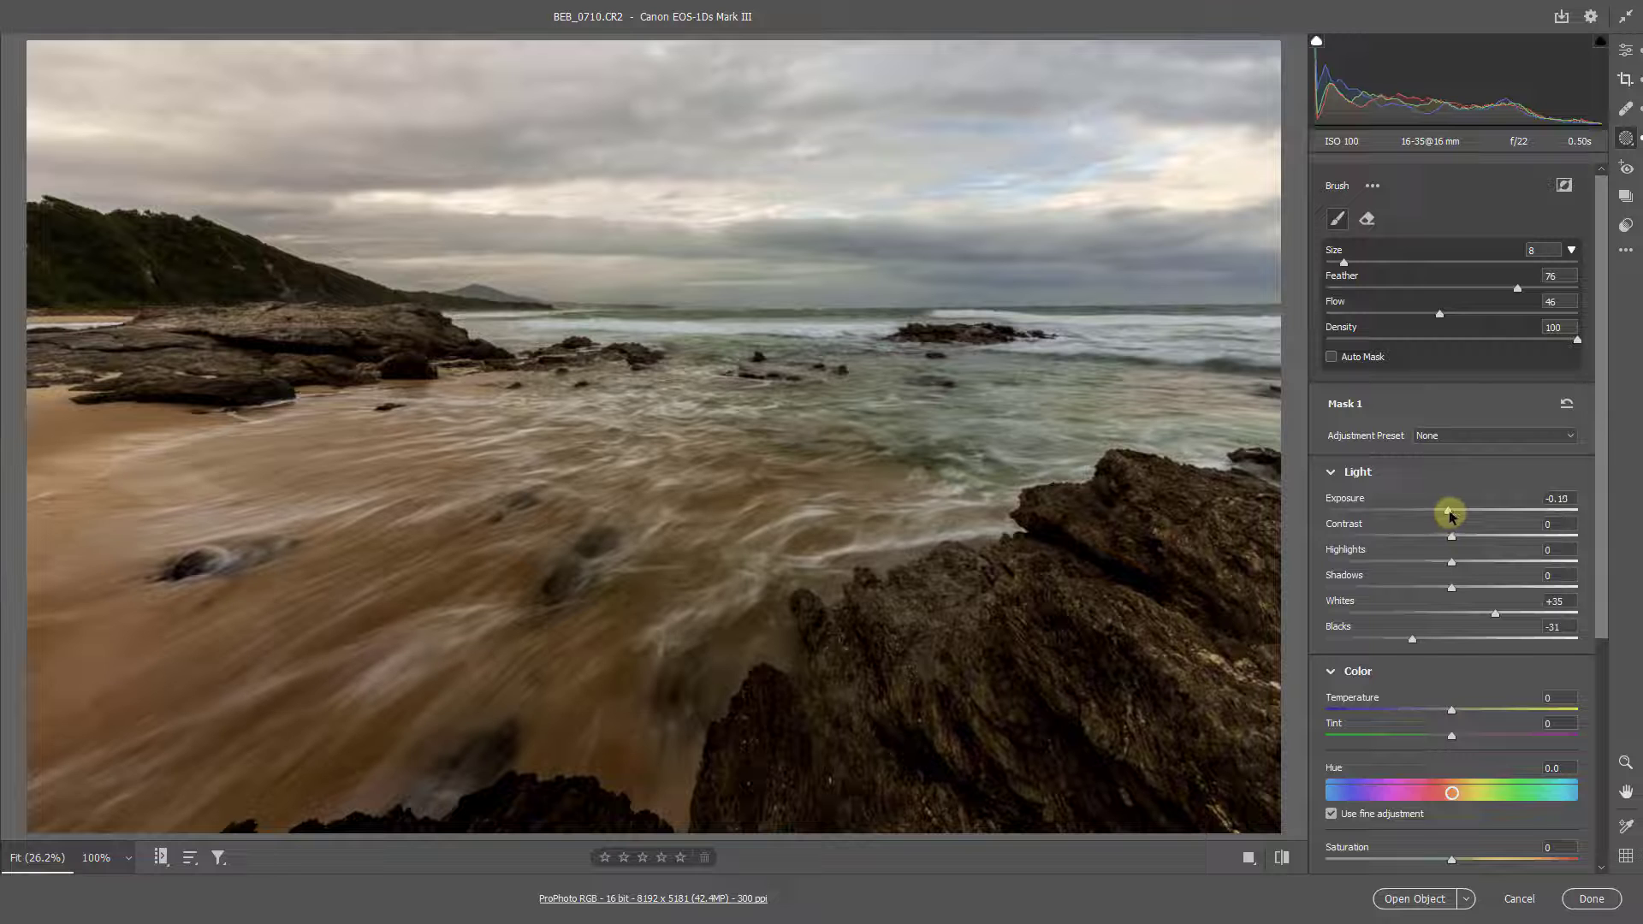
drag(1452, 516, 1449, 516)
Warm the painted beach and water area by setting the mask's Temperature to +10.
click(1461, 714)
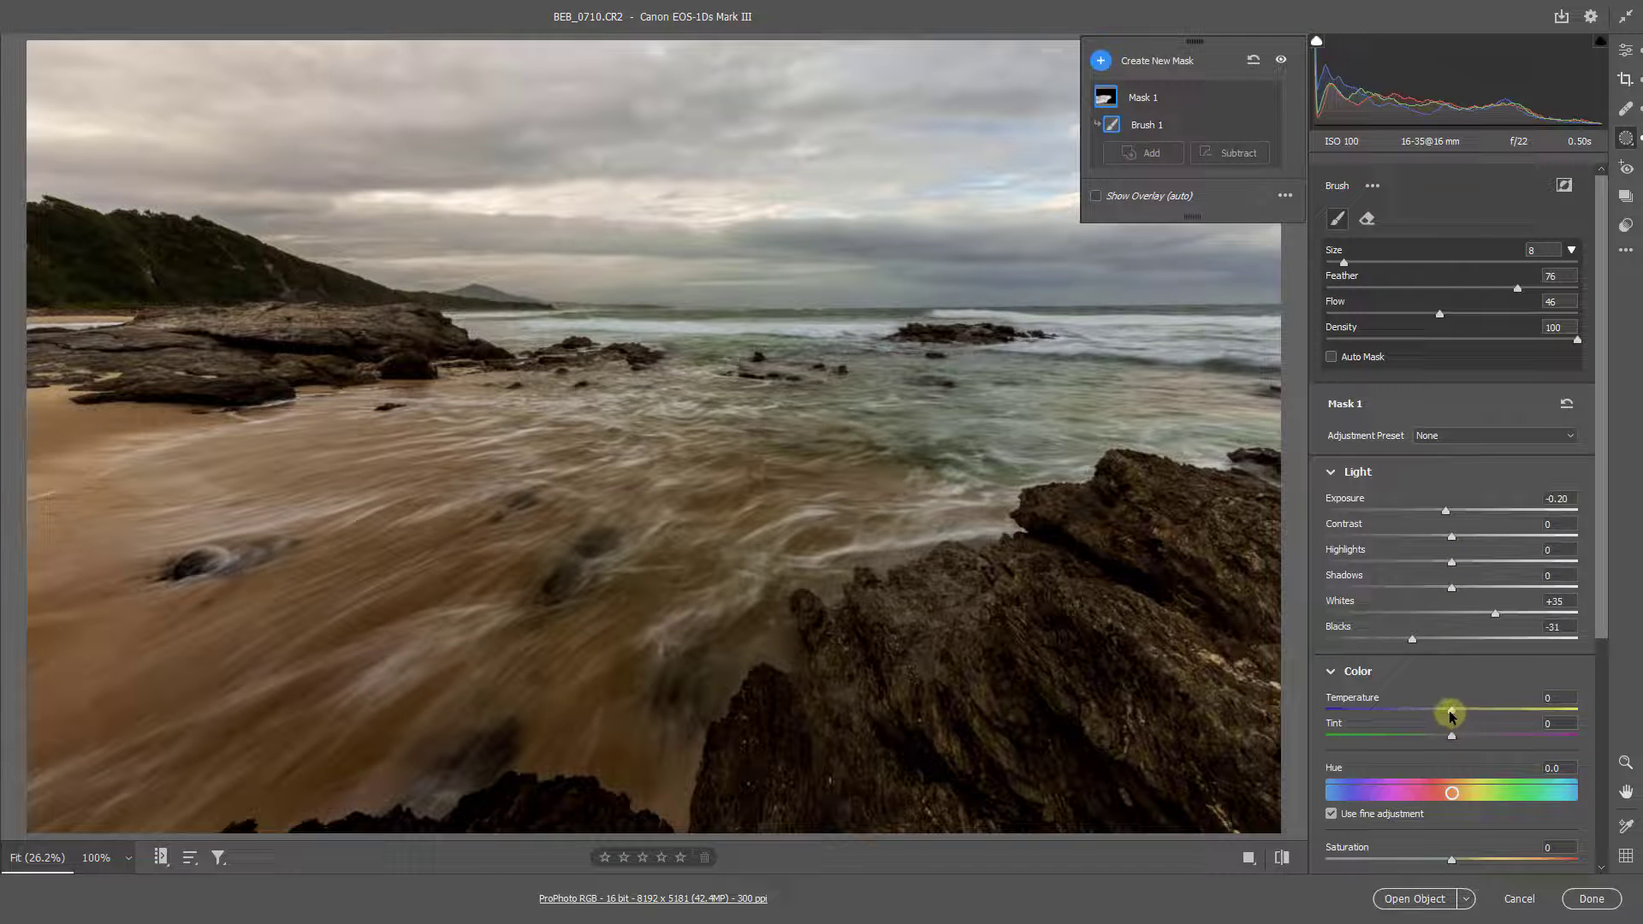
click(1451, 714)
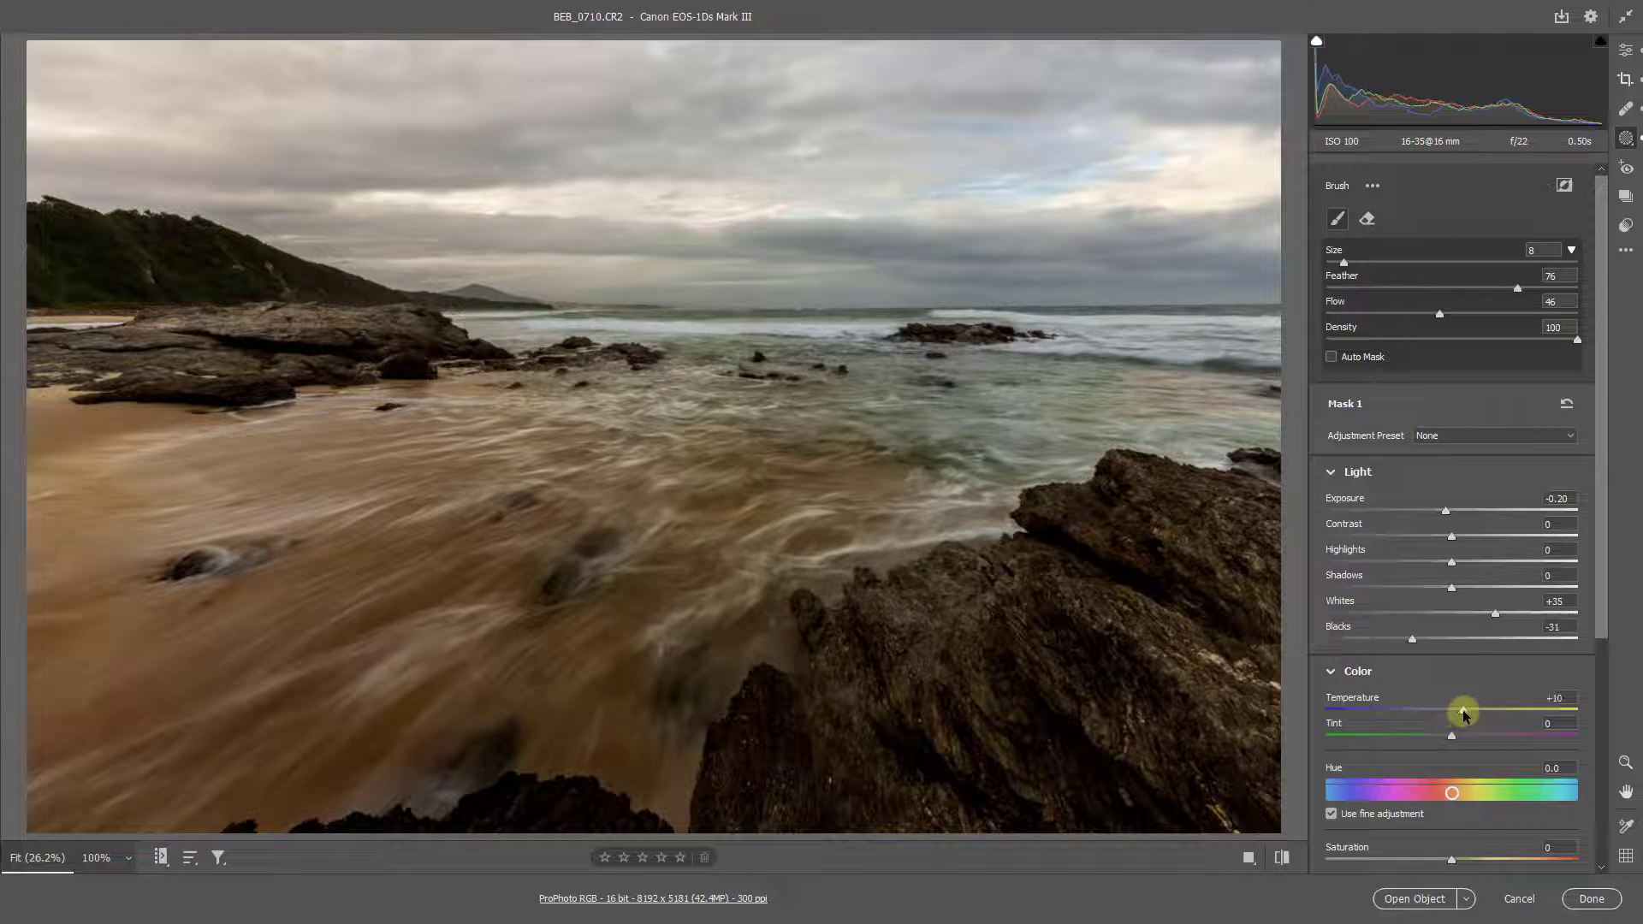
drag(1463, 714, 1464, 713)
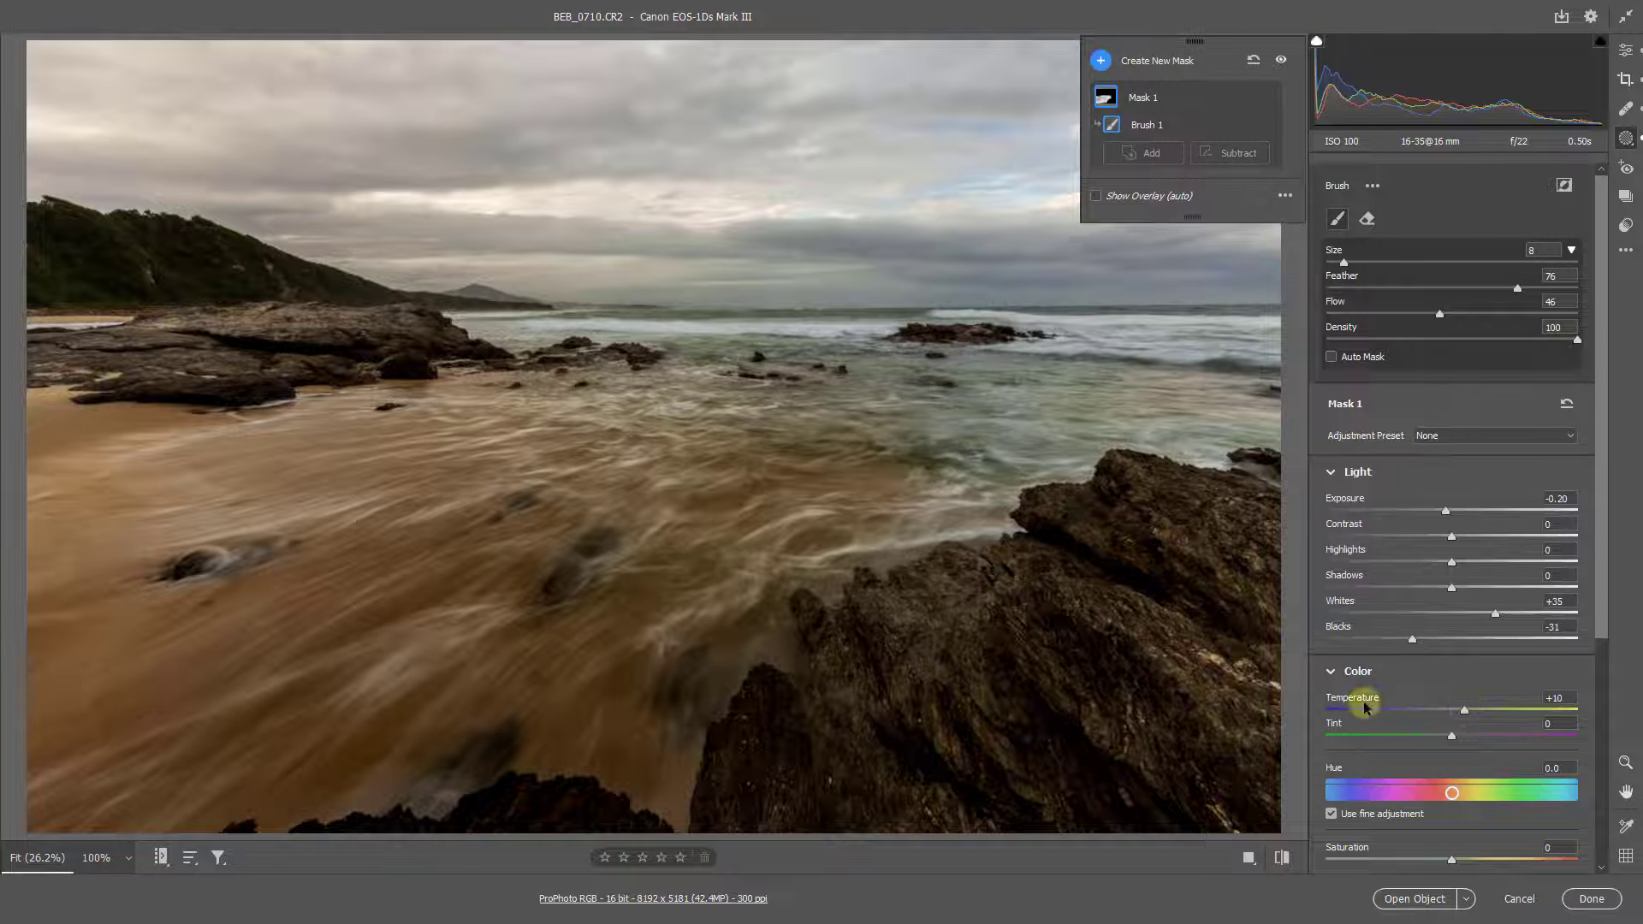
mouse_move(29, 480)
mouse_down()
mouse_move(134, 448)
mouse_move(91, 462)
mouse_move(105, 469)
mouse_move(3, 549)
mouse_move(9, 689)
mouse_move(96, 670)
mouse_move(26, 791)
mouse_move(159, 545)
mouse_move(171, 490)
mouse_move(112, 469)
mouse_move(125, 450)
mouse_move(106, 458)
mouse_move(218, 463)
mouse_move(4, 523)
mouse_move(285, 465)
mouse_move(145, 552)
mouse_move(78, 795)
mouse_move(101, 812)
mouse_move(129, 775)
mouse_up()
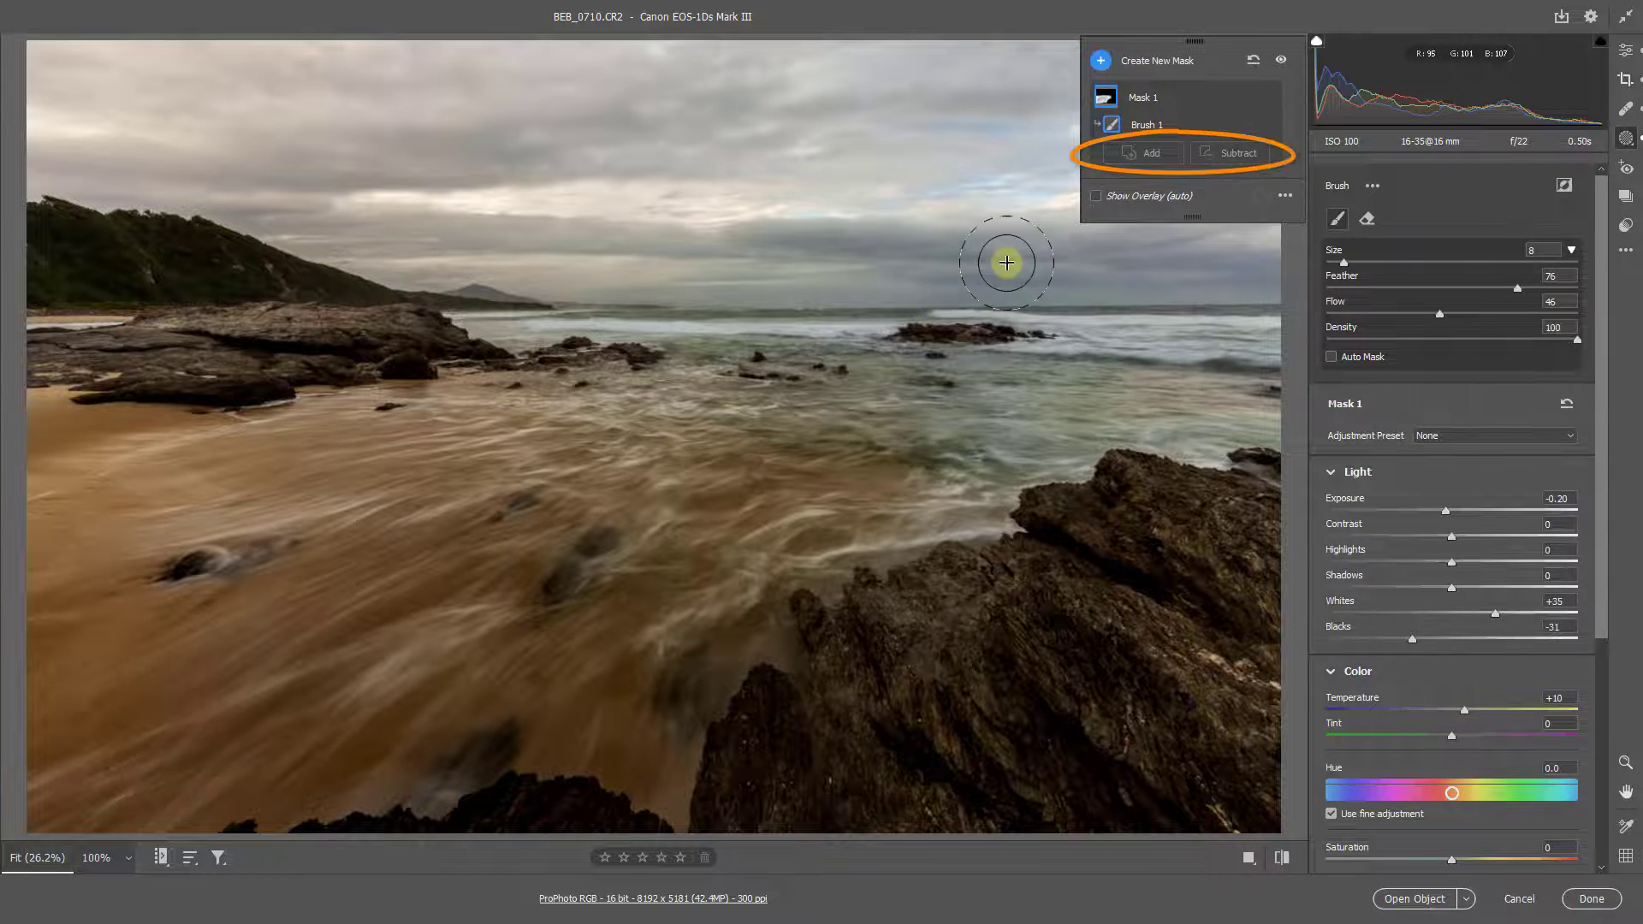
click(1239, 154)
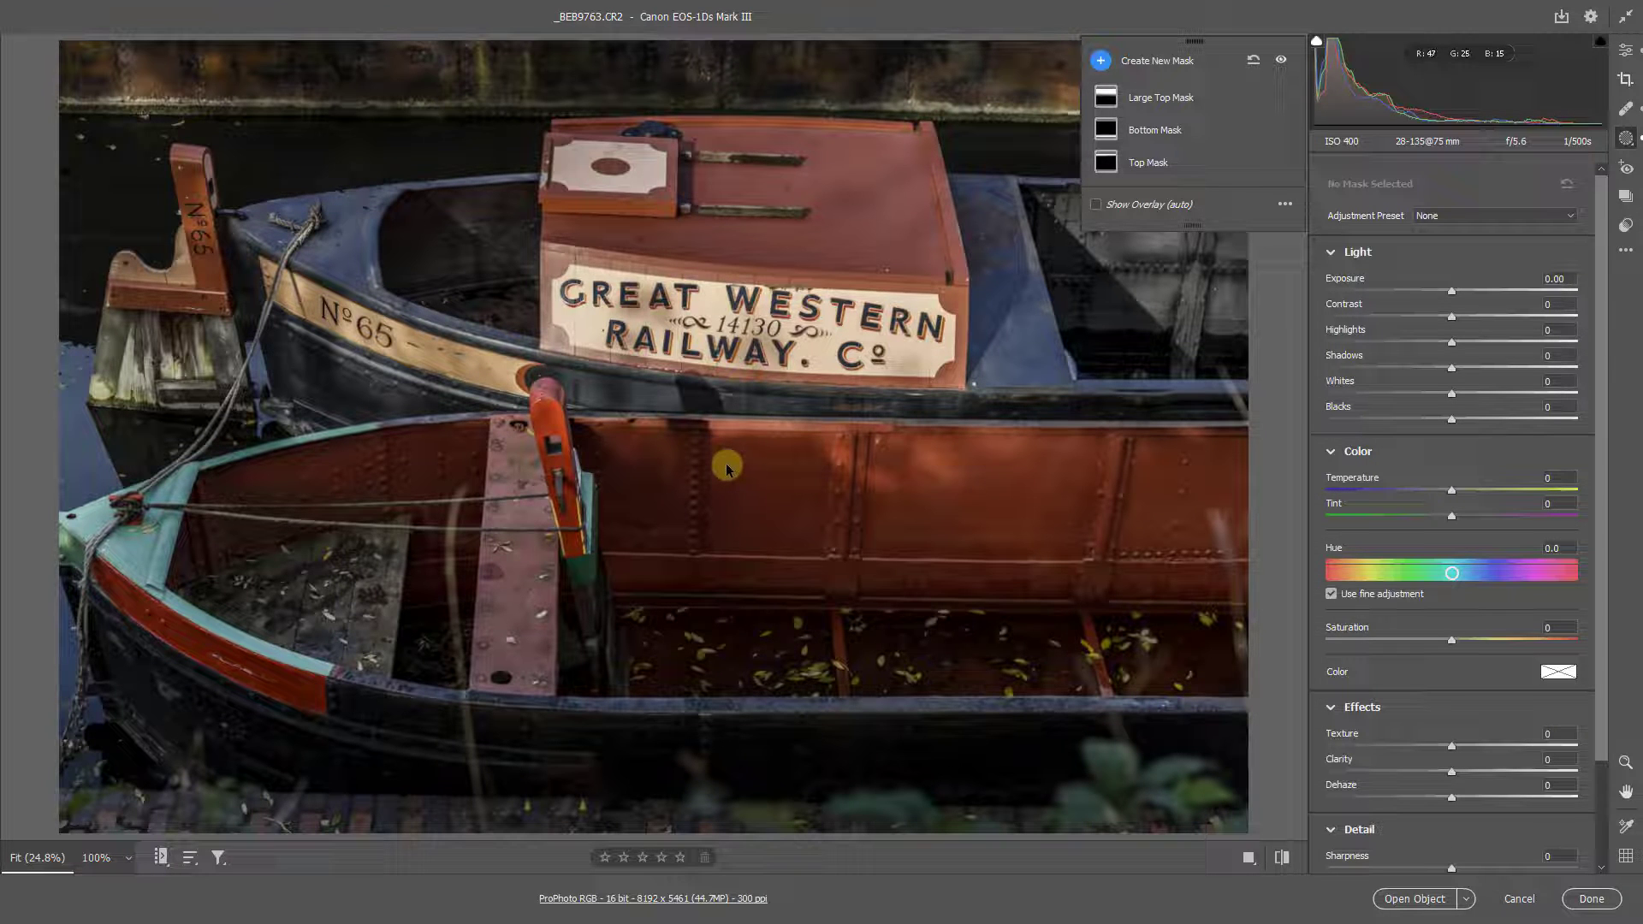
Create a brush mask with size 2 and flow 100, and paint straight connected strokes along the cream sign's upper edge to the S of WESTERN.
drag(702, 321, 740, 380)
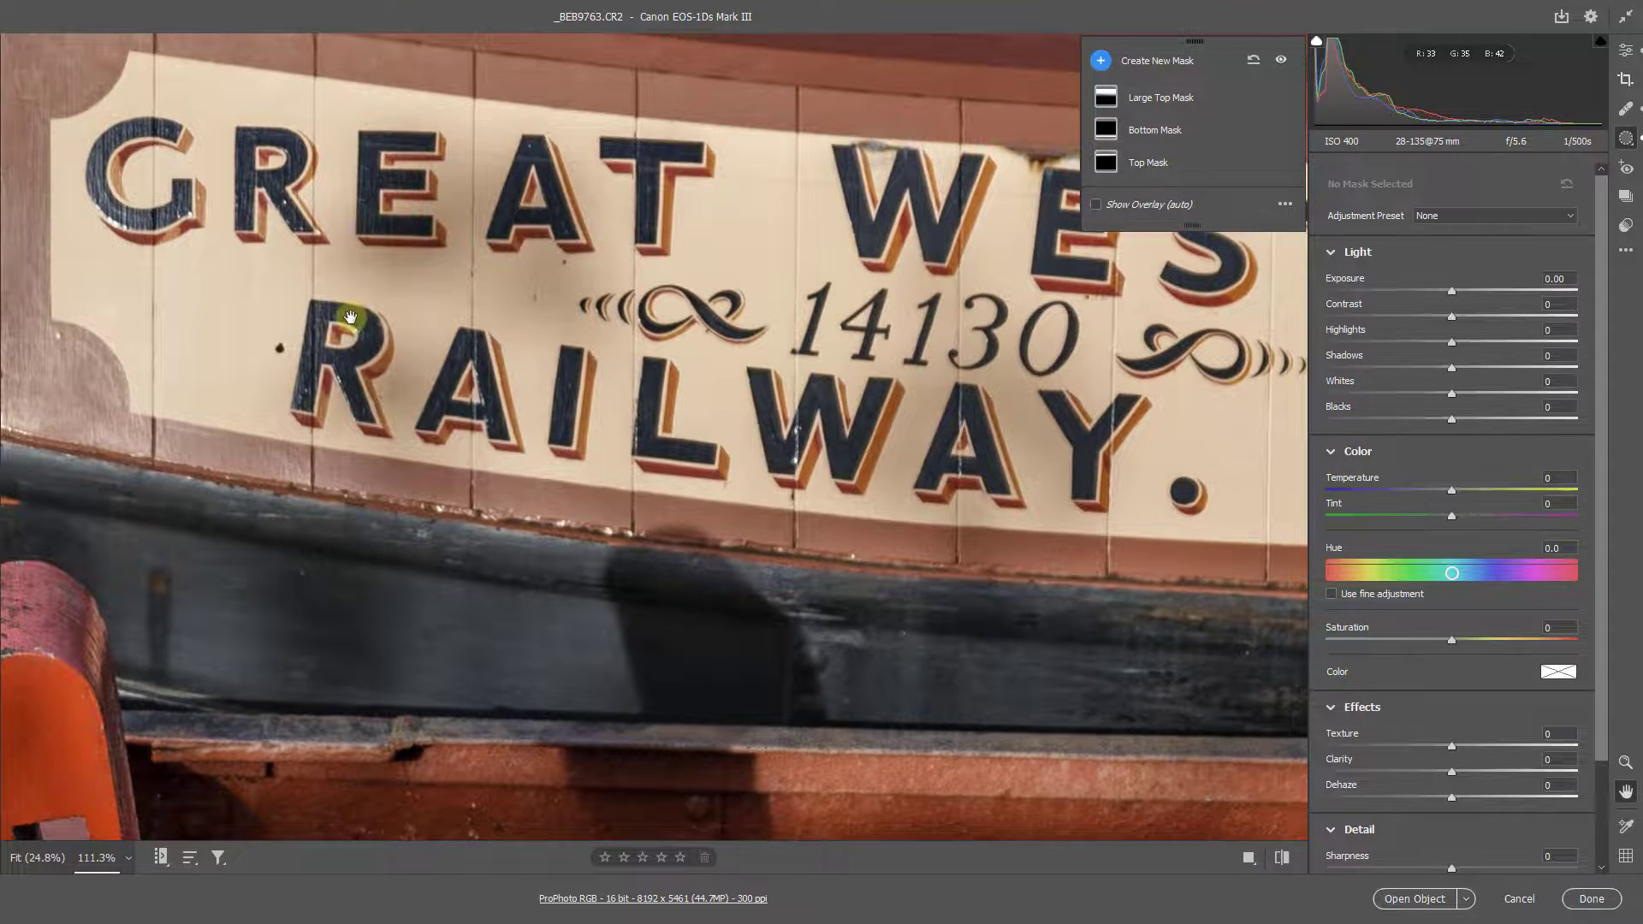
drag(350, 317, 428, 477)
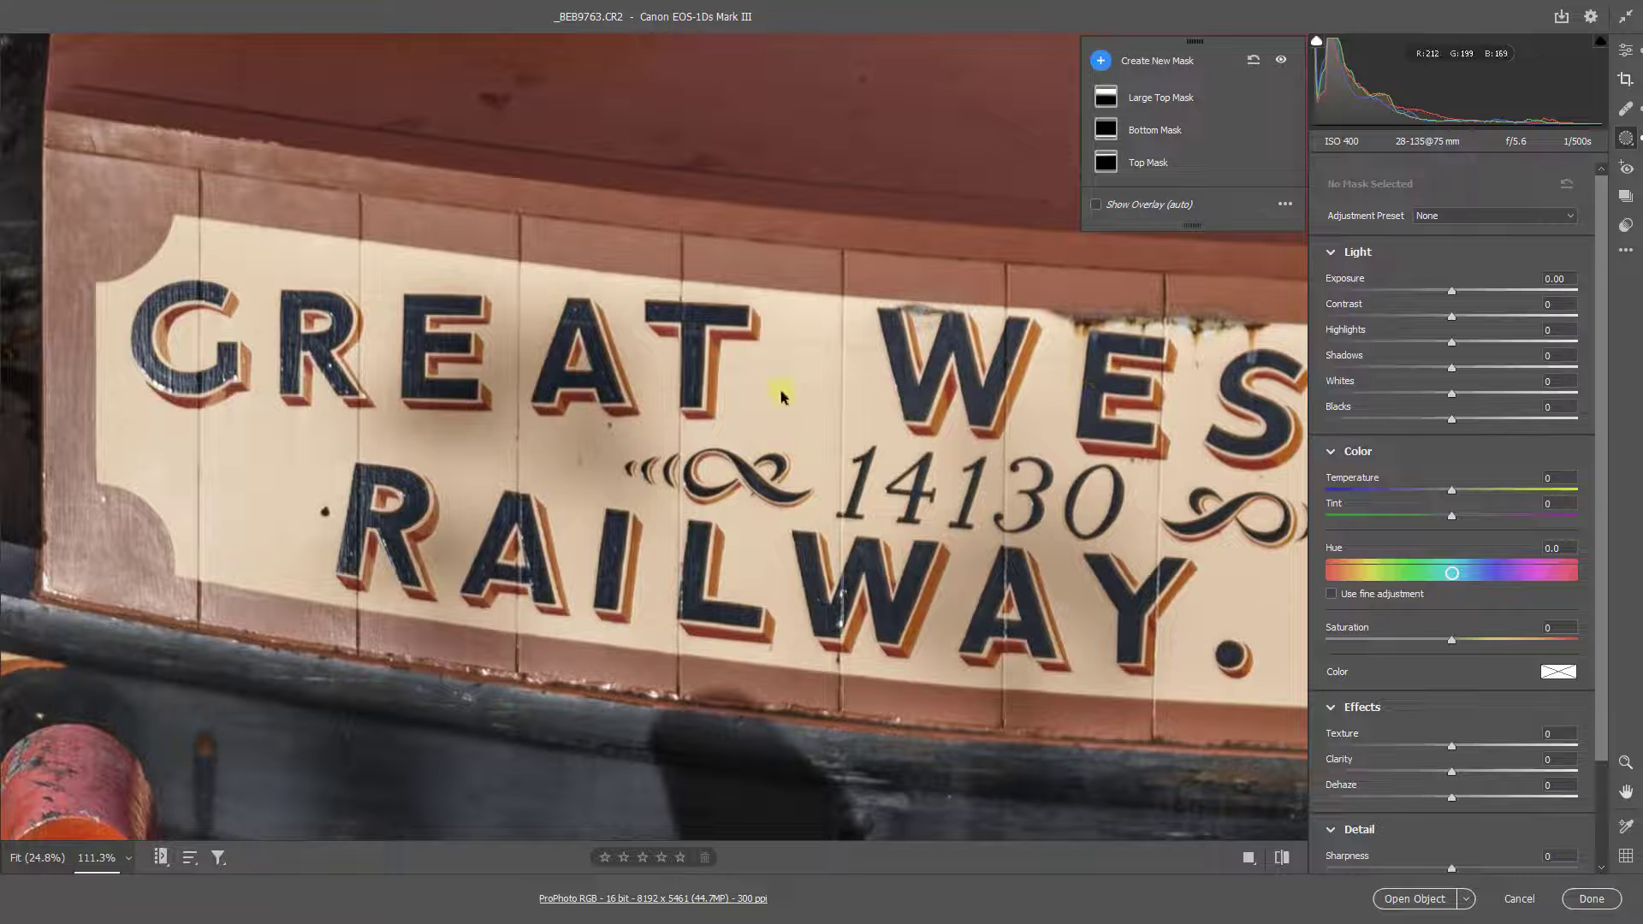
key(k)
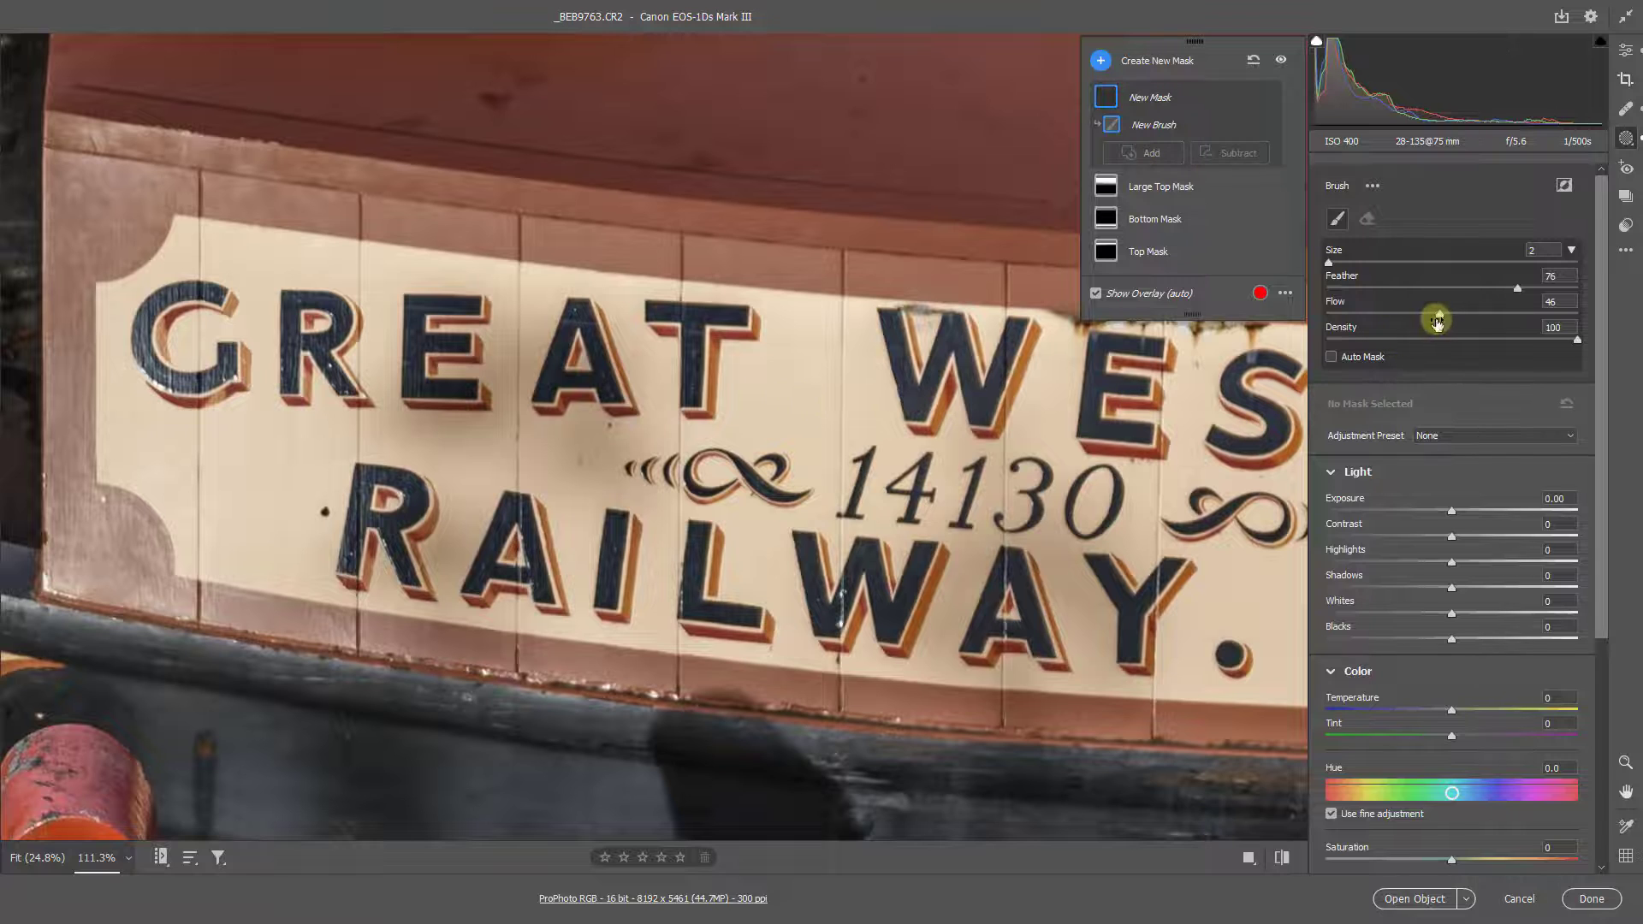
drag(1439, 316, 1578, 314)
click(183, 229)
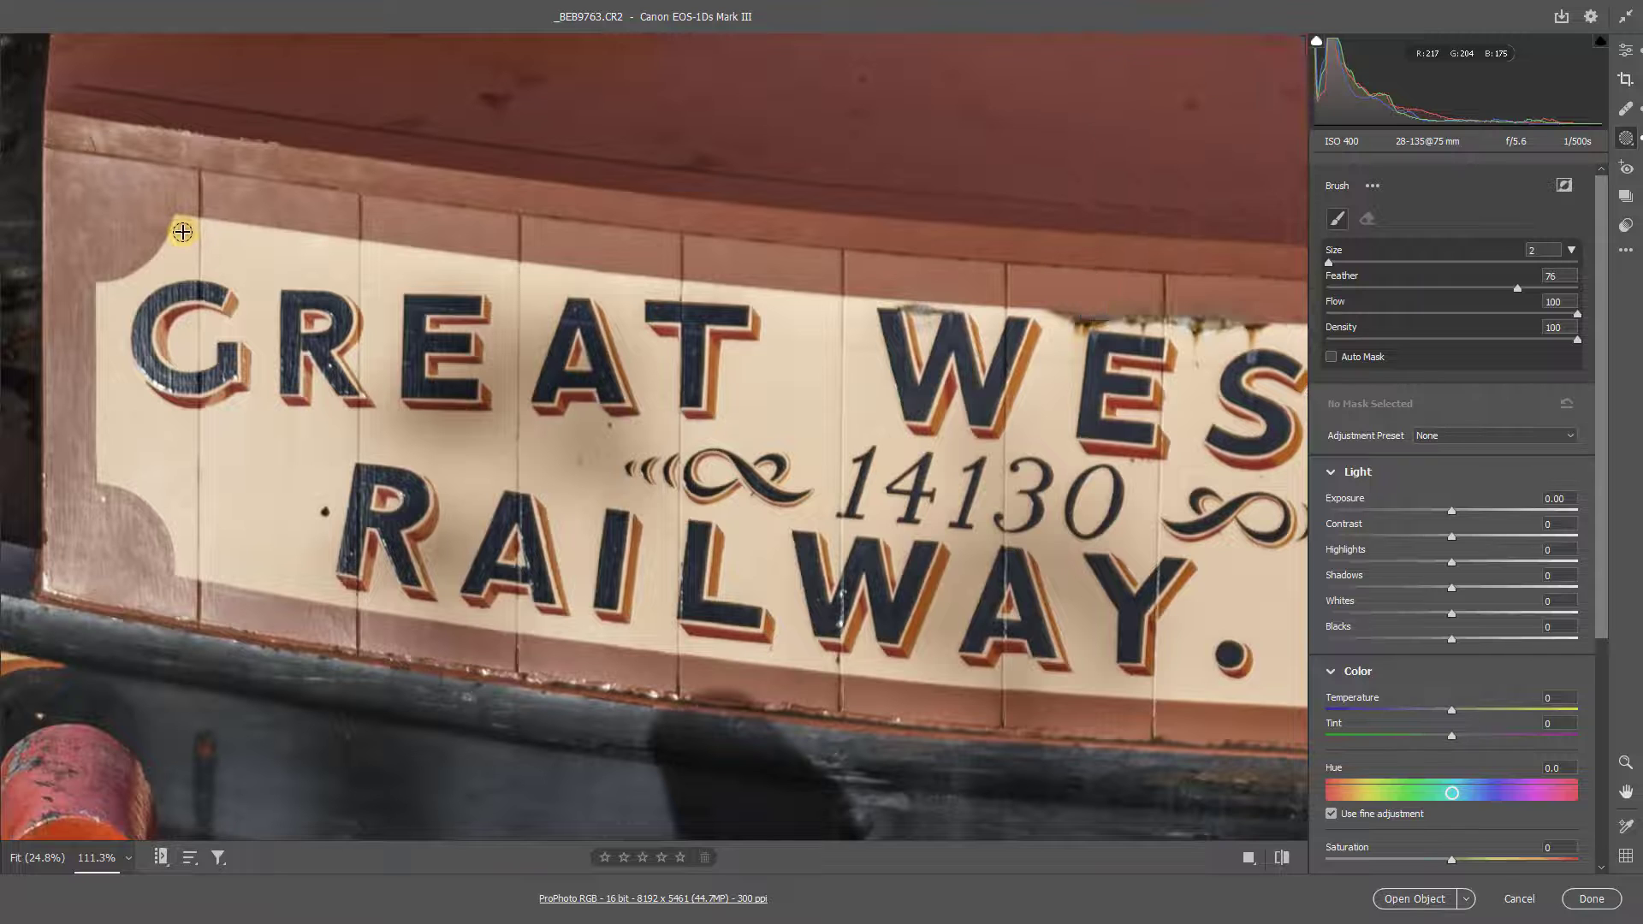
shift+click(429, 259)
shift+click(746, 297)
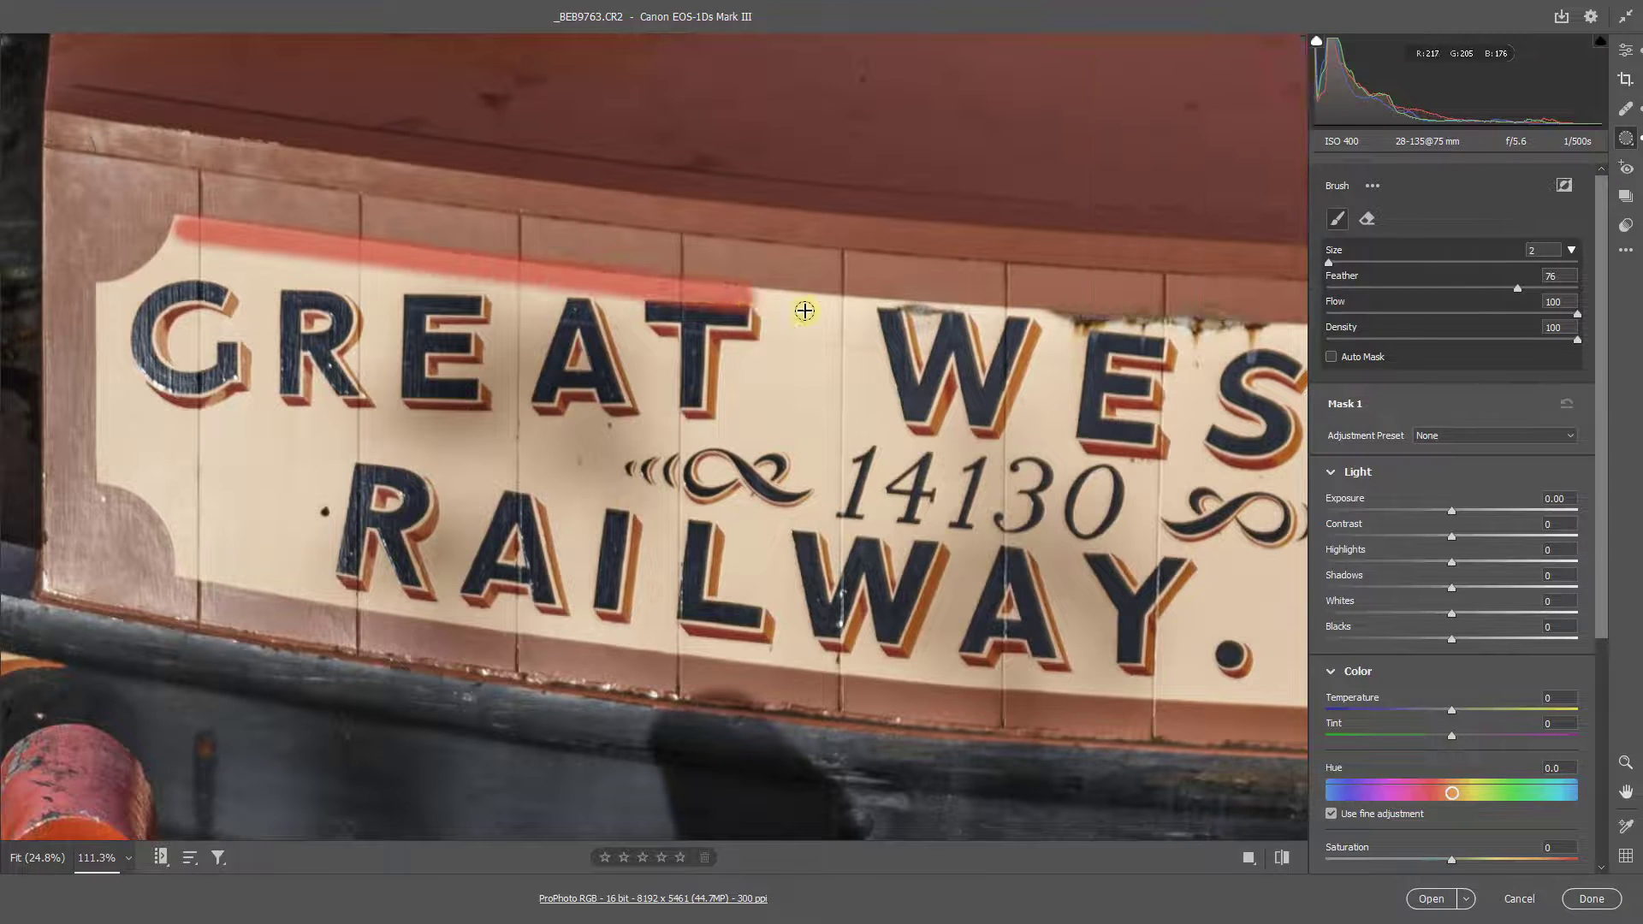
shift+click(1026, 321)
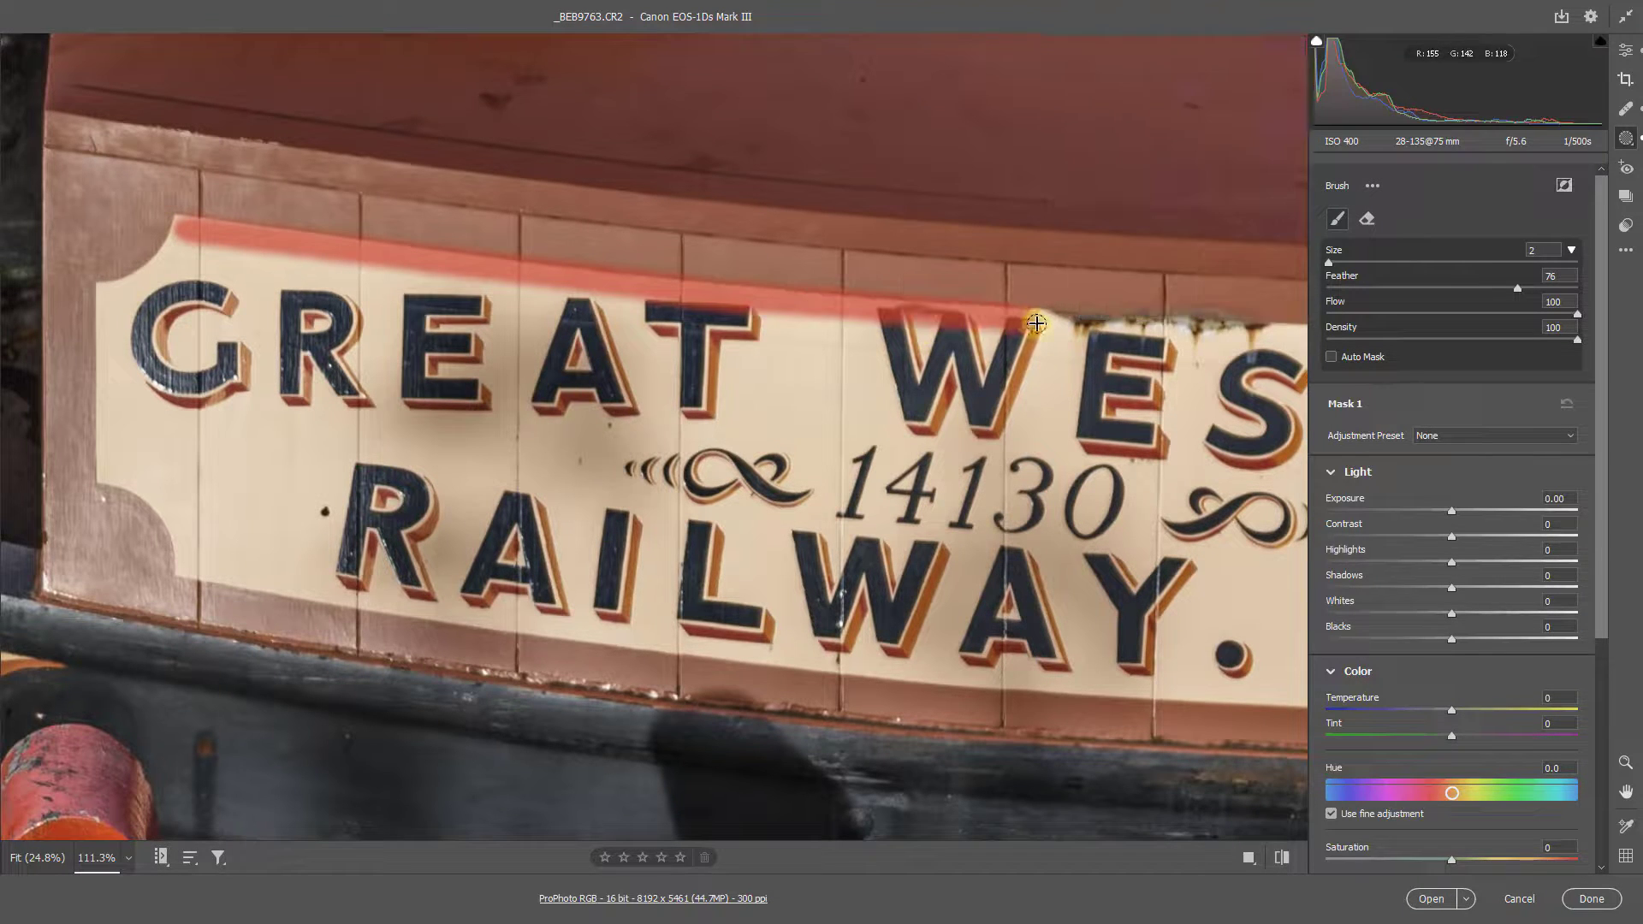
shift+click(1221, 332)
Continue the mask outline straight down before the period after RAILWAY and back along the sign's lower edge to its left corner.
shift+click(1185, 691)
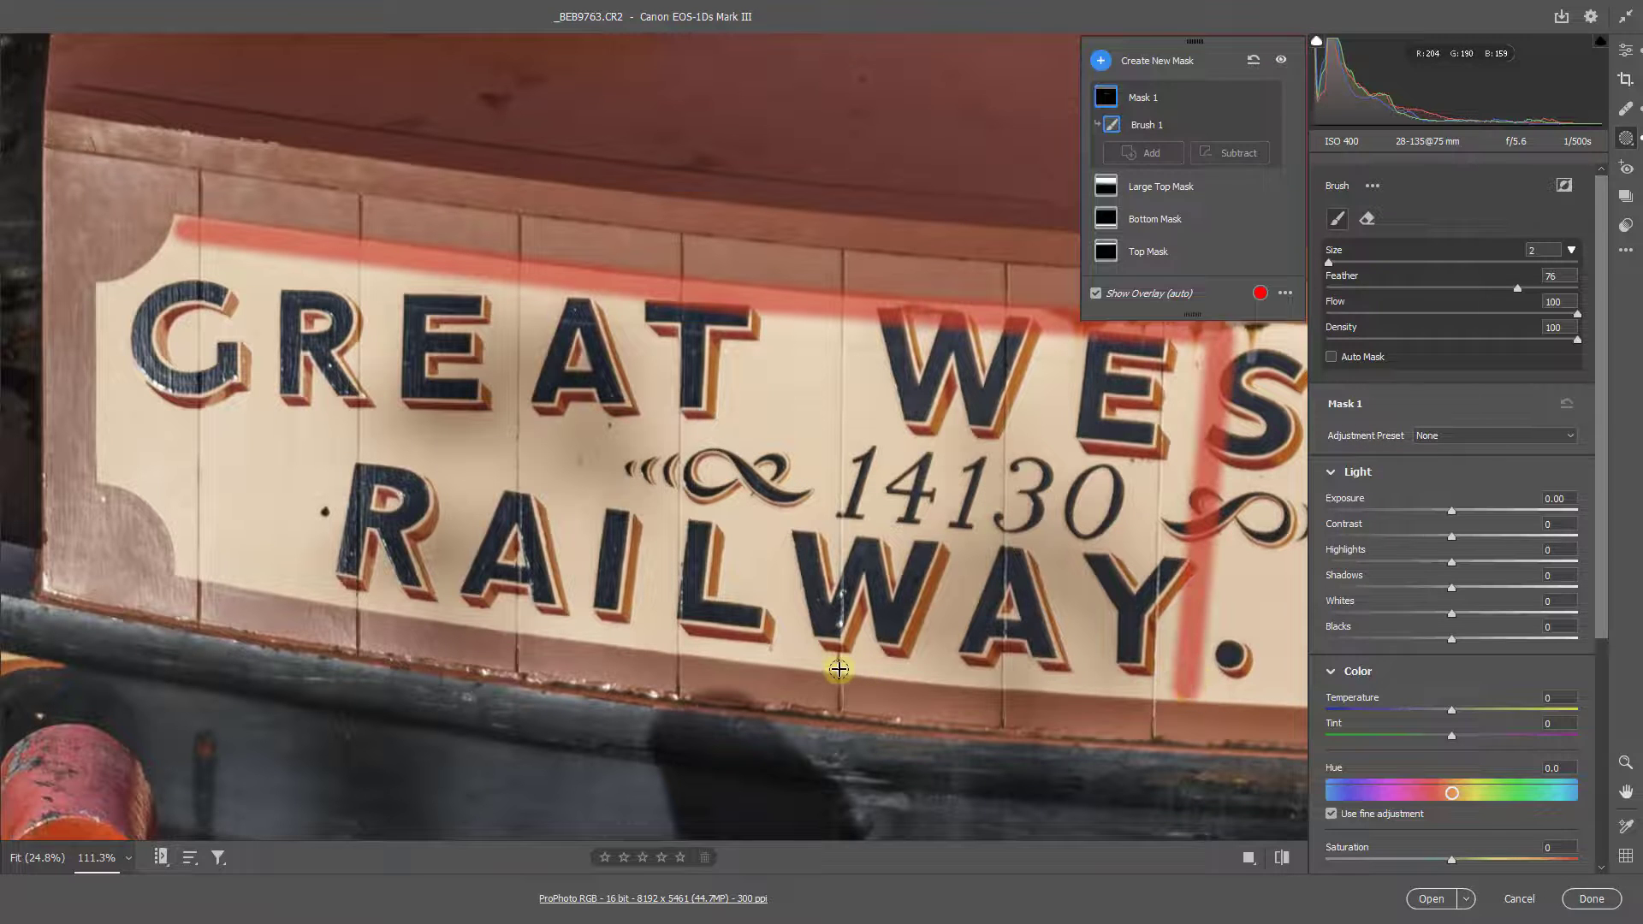
shift+click(803, 658)
shift+click(409, 598)
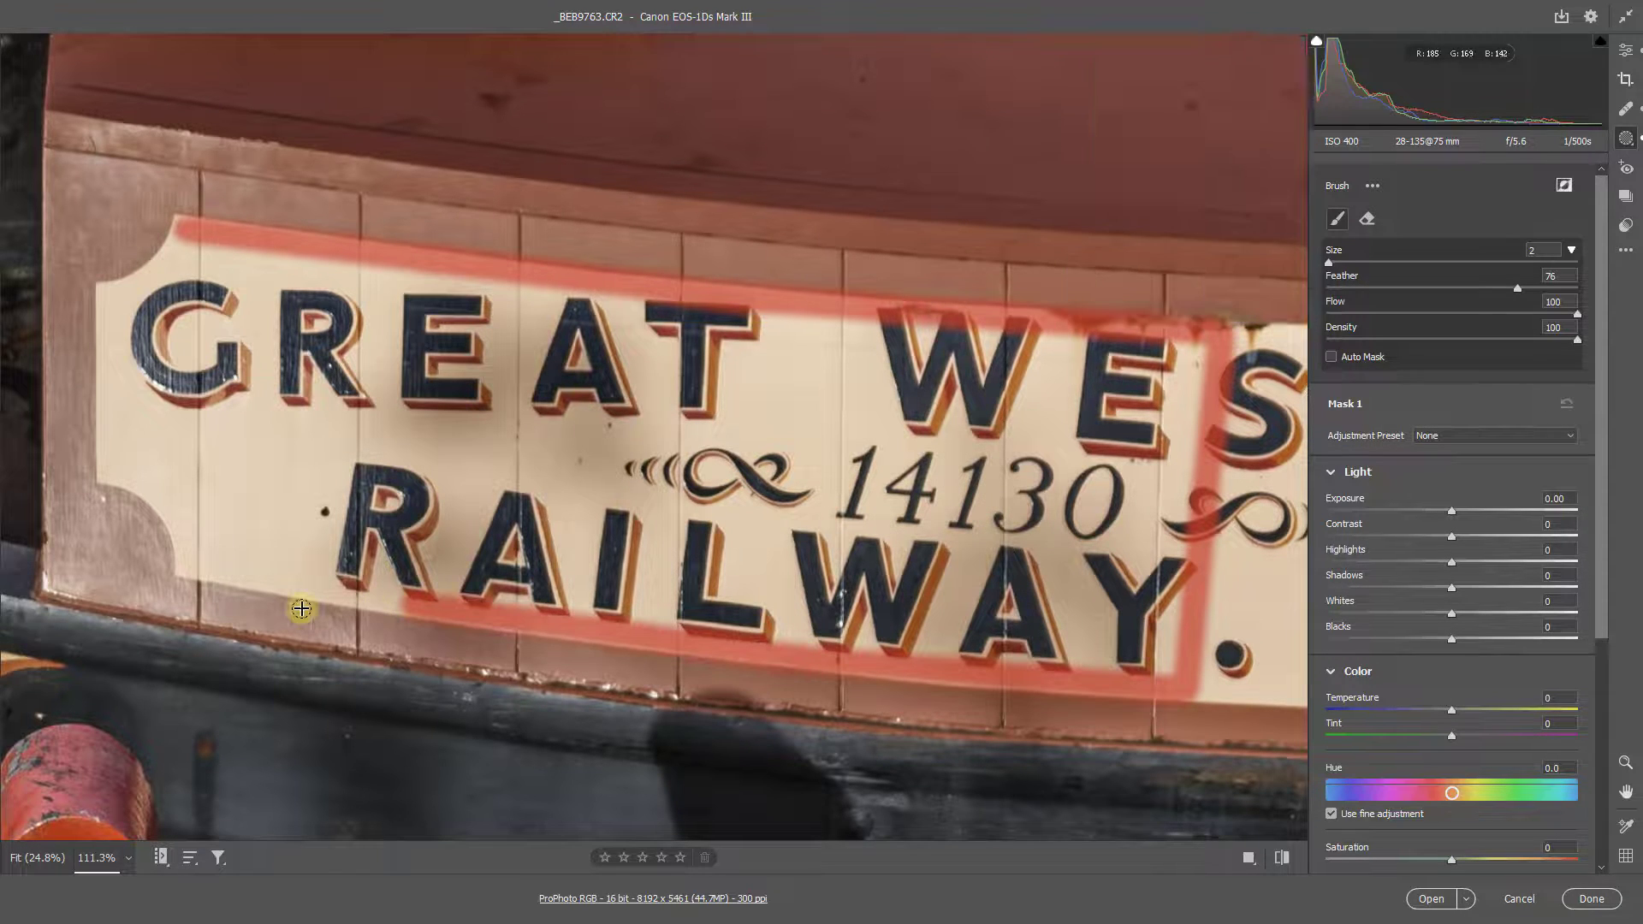
shift+click(176, 560)
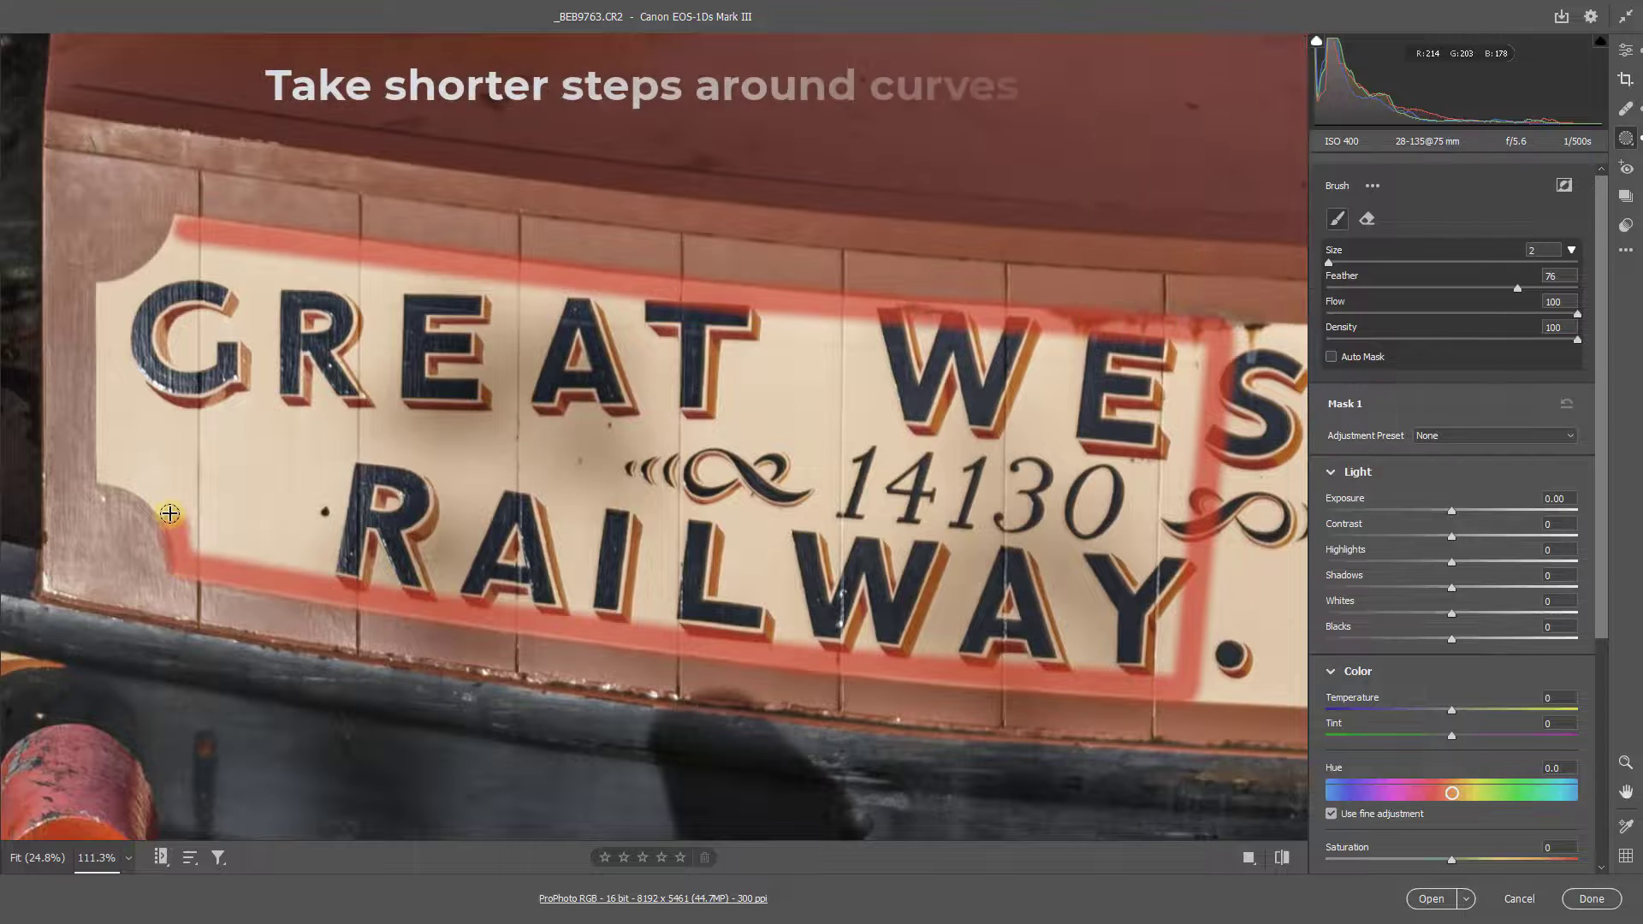
Close the mask outline around the sign's left end, using short connected strokes along the two curved corner notches.
shift+click(129, 477)
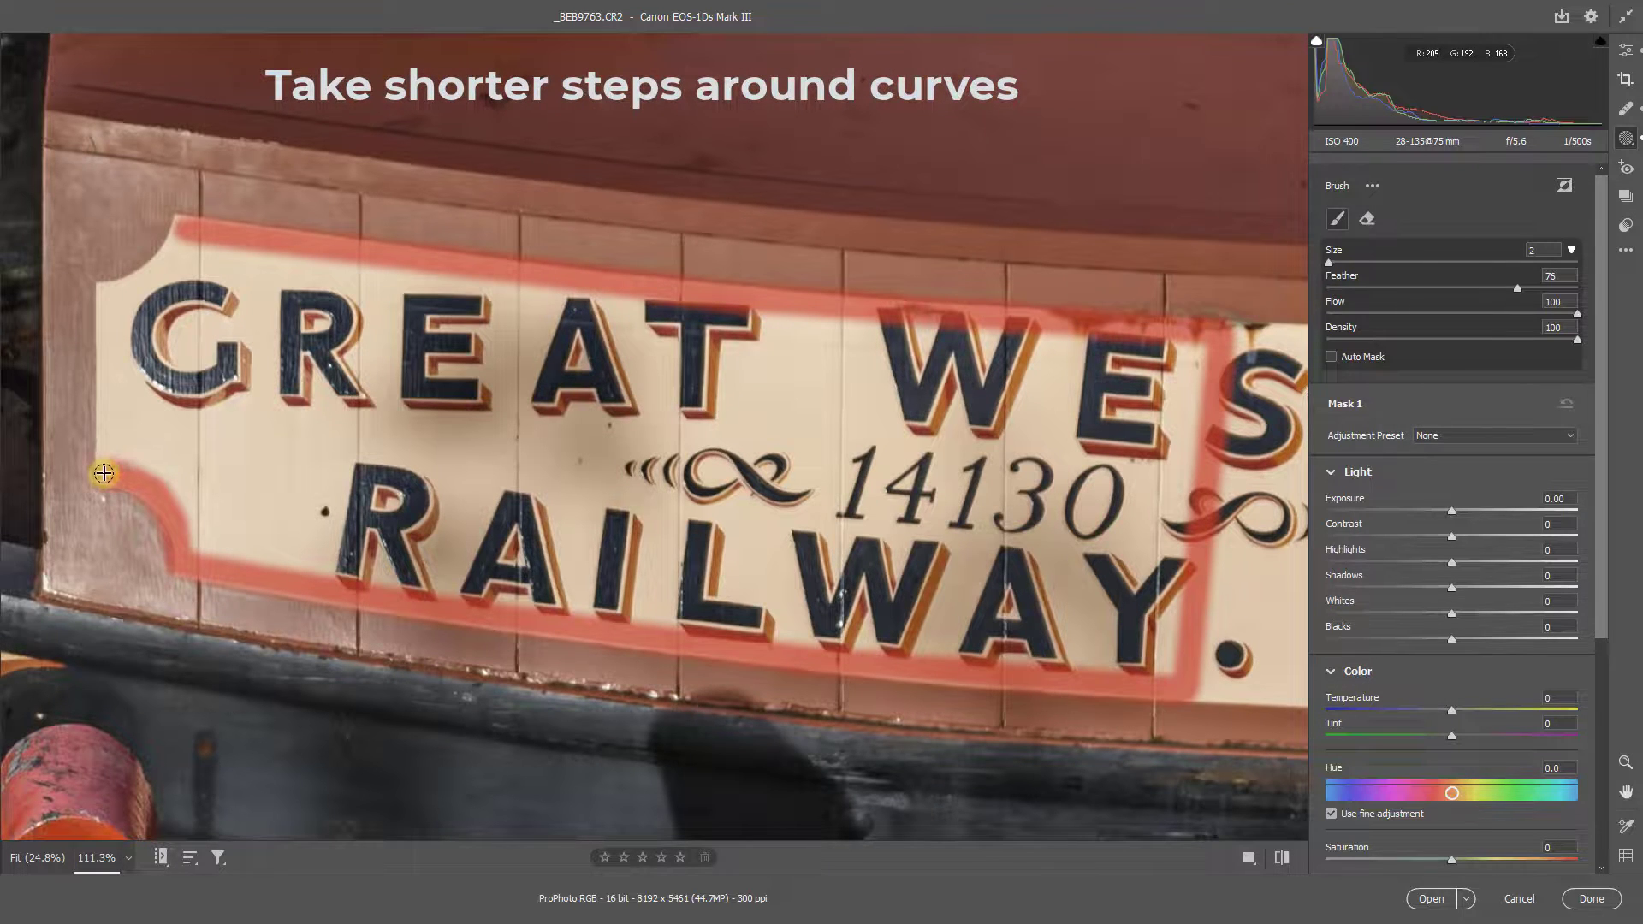
shift+click(101, 464)
shift+click(107, 290)
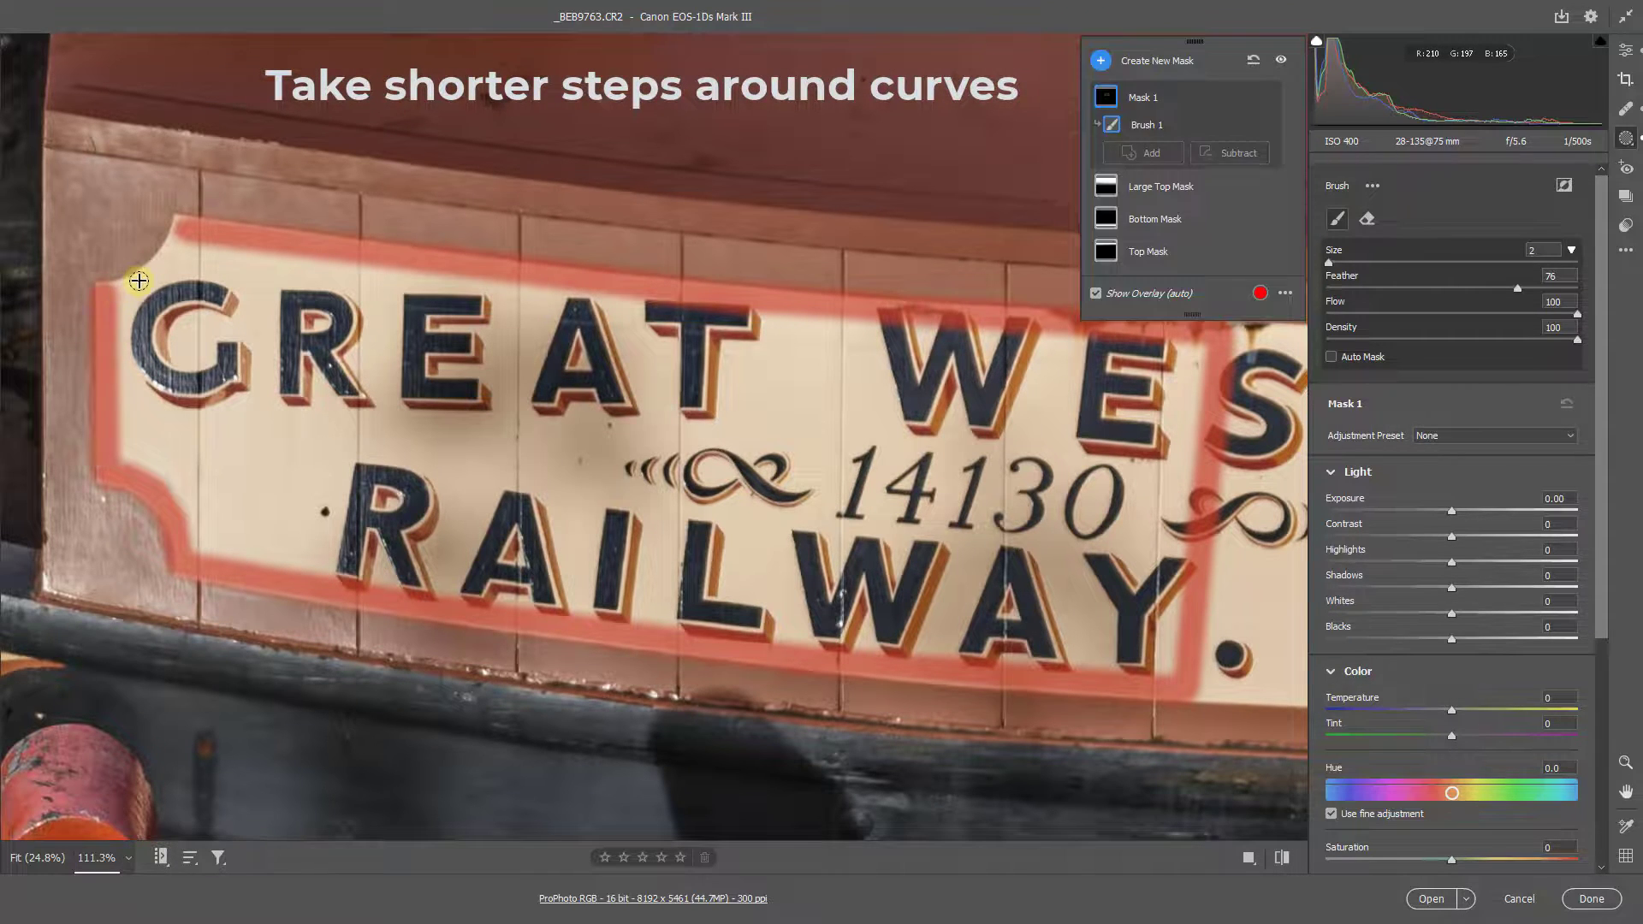
shift+click(180, 243)
shift+click(177, 229)
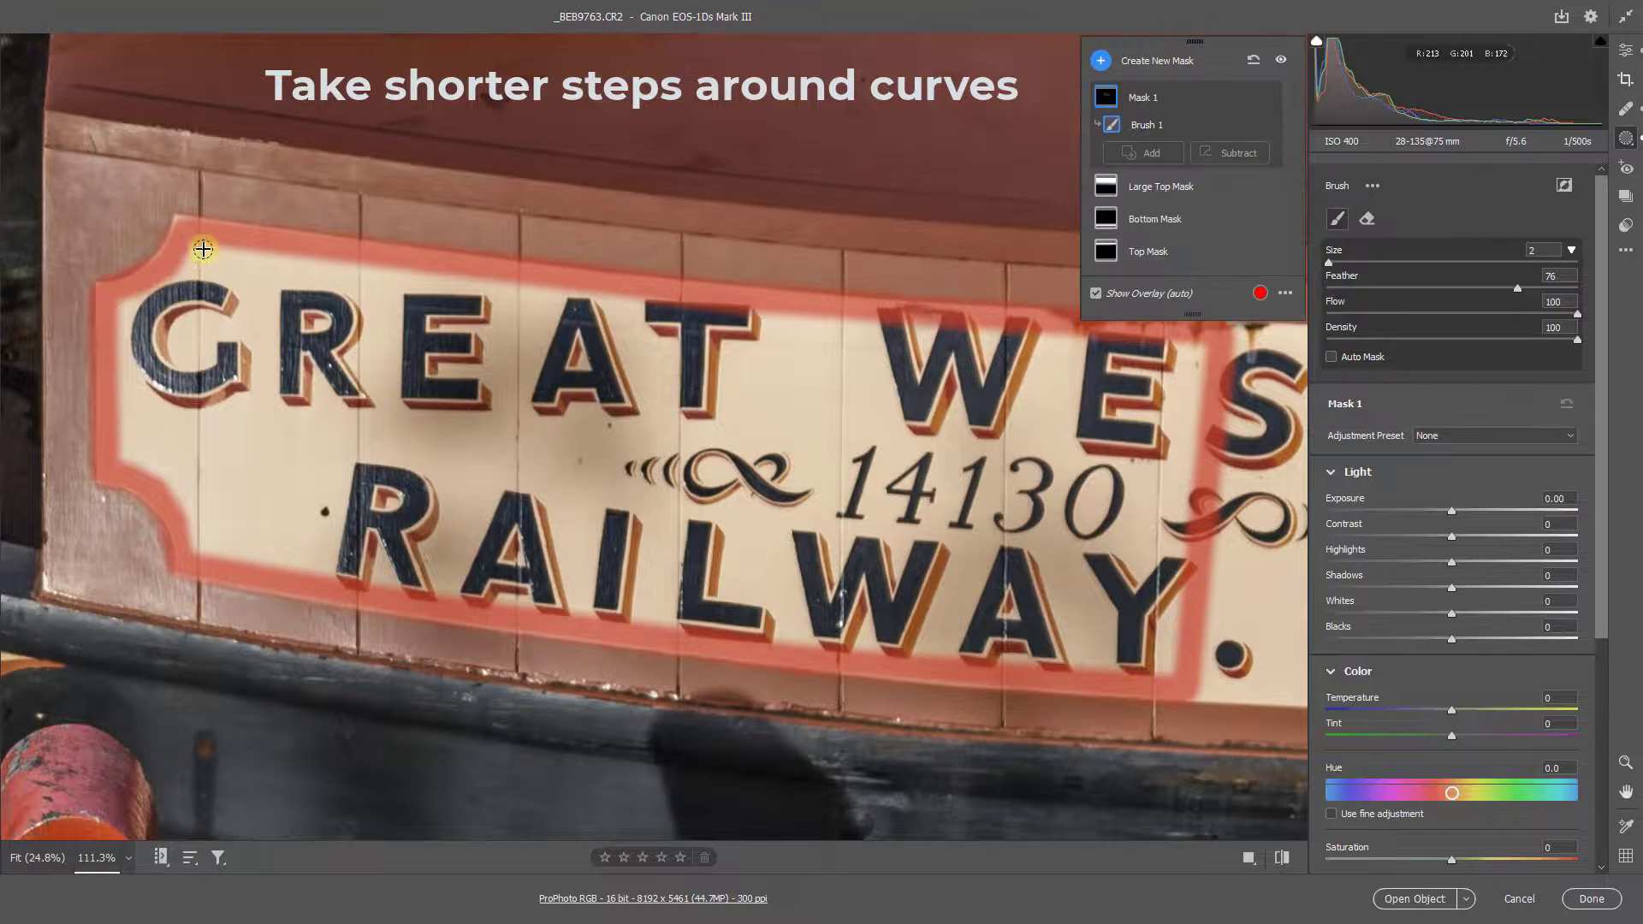
Paint the mask over the sign's interior inside the outline, starting at the left end around the G of GREAT.
mouse_move(200, 246)
mouse_down()
mouse_move(153, 330)
mouse_move(139, 300)
mouse_move(123, 391)
mouse_up()
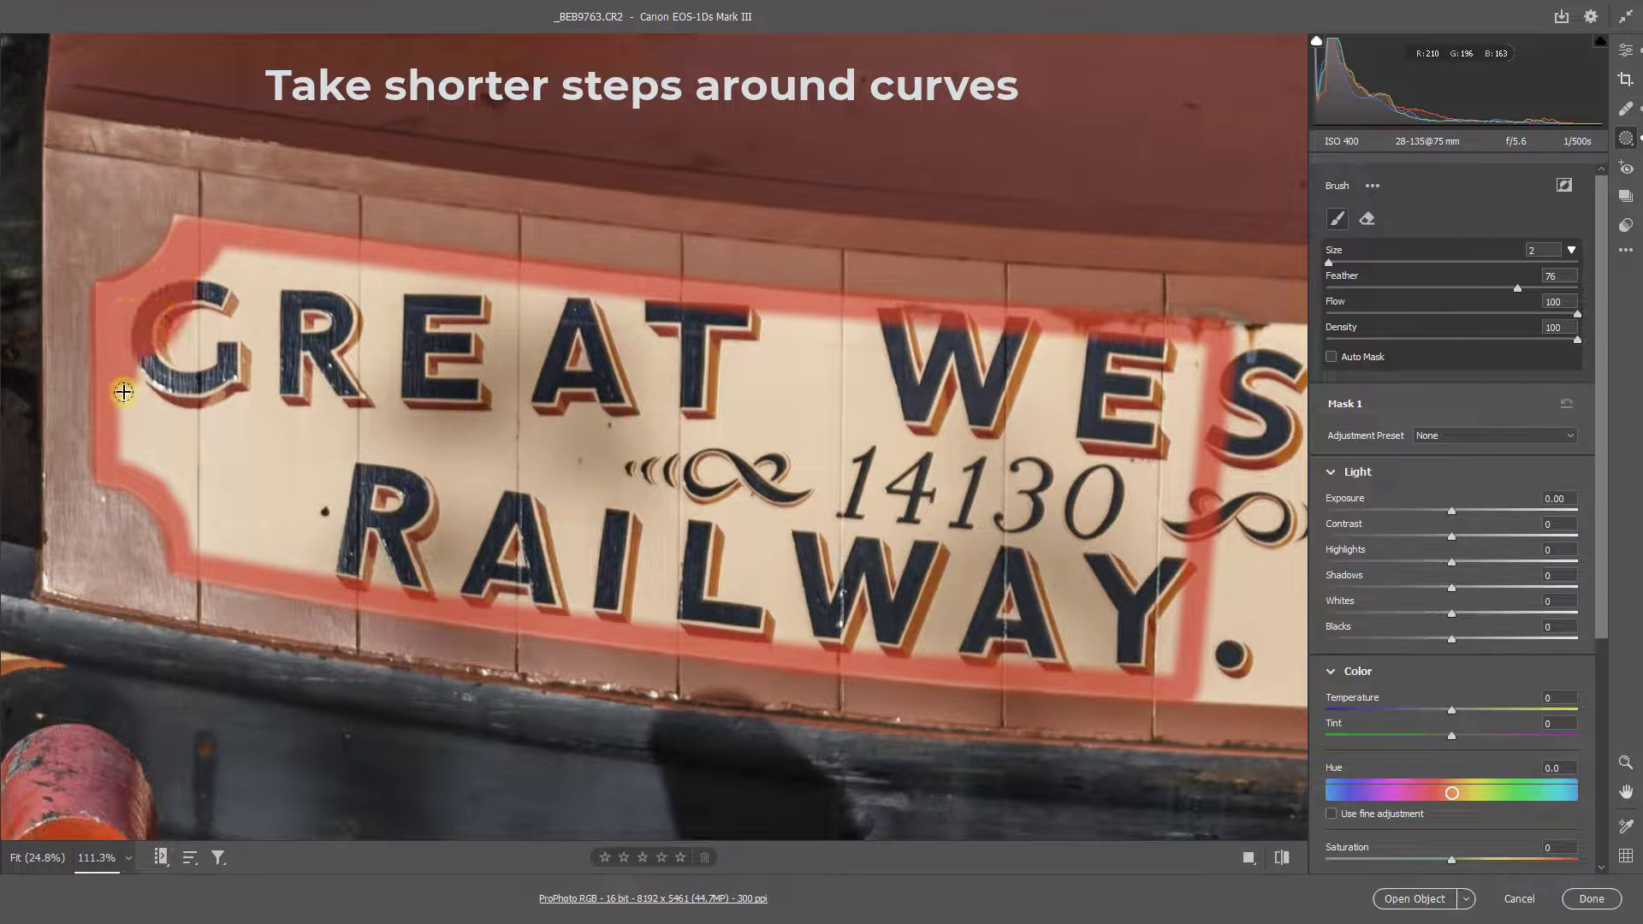
mouse_move(119, 310)
mouse_down()
mouse_move(117, 437)
mouse_move(131, 398)
mouse_move(134, 453)
mouse_move(200, 528)
mouse_up()
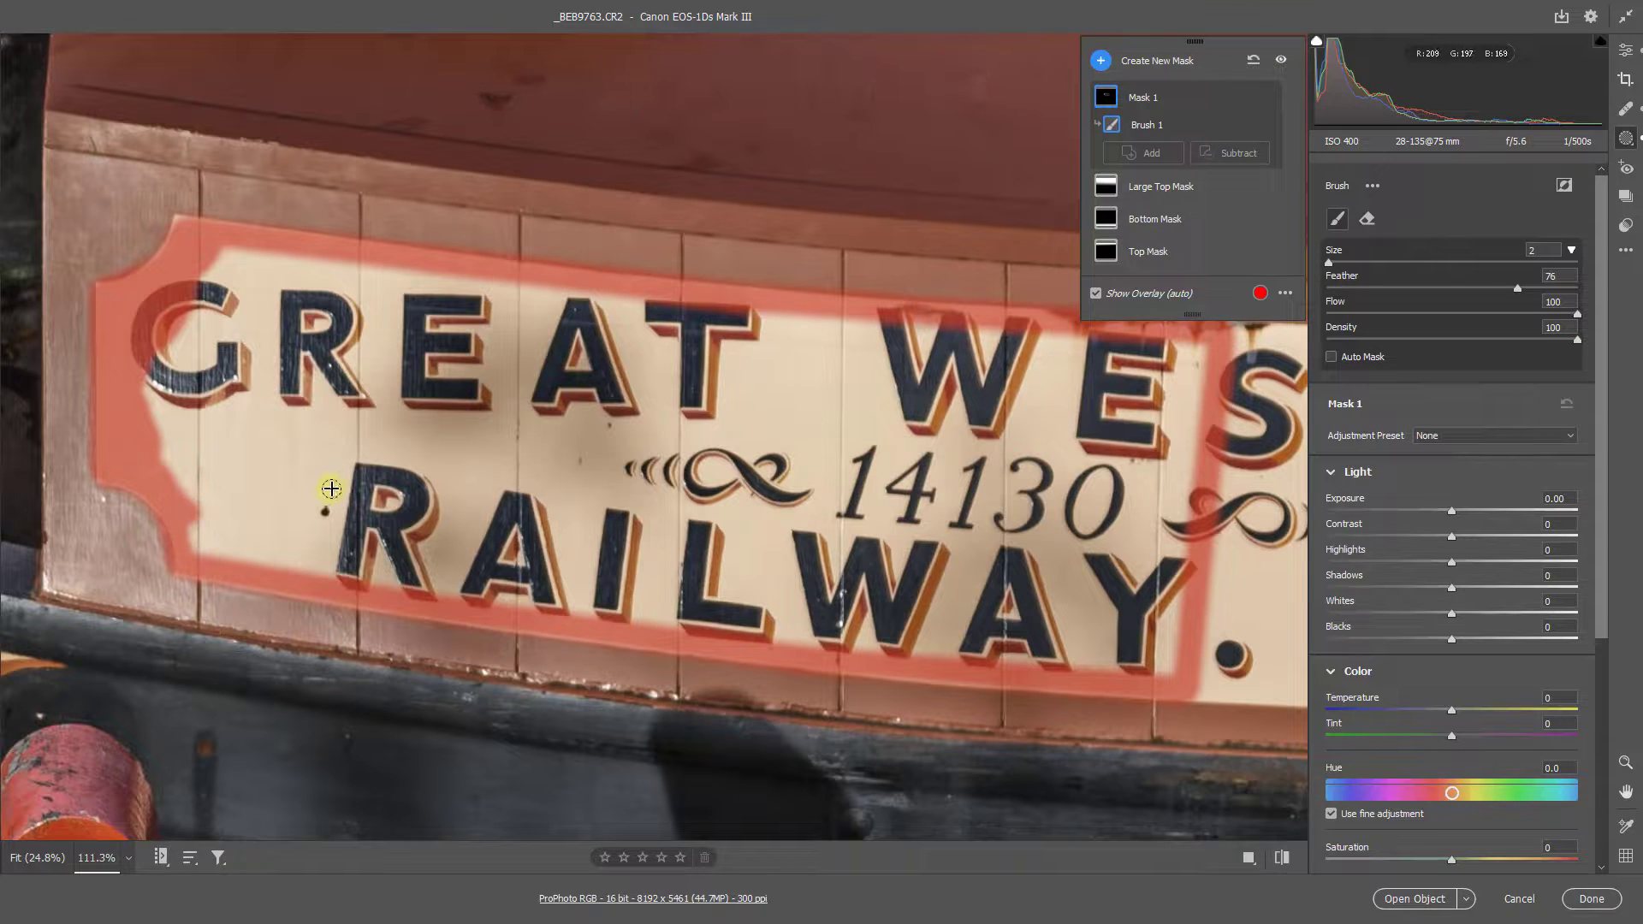